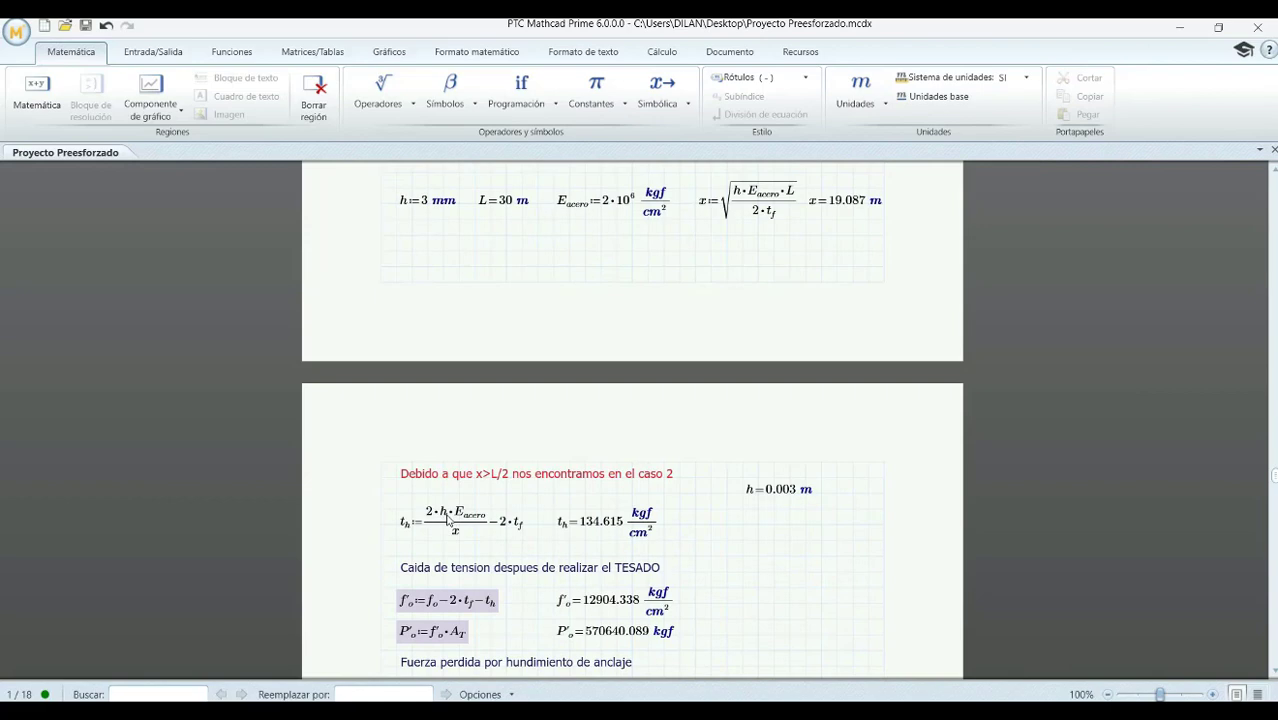
Step: Review the anchorage-slip loss calculation for case 2 and the elastic-shortening loss calculation through ΔP_ES
{"action": "scroll", "coordinate": [448, 516], "scroll_direction": "up", "scroll_amount": 1}
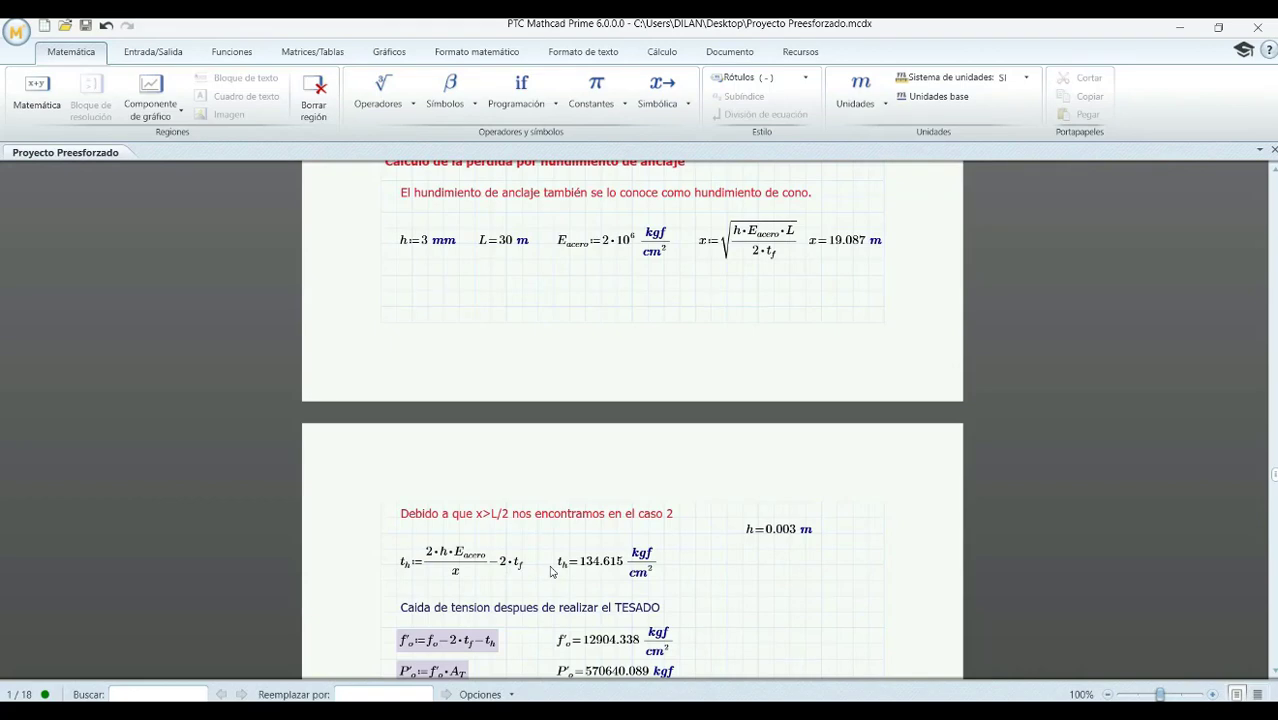
{"action": "scroll", "coordinate": [579, 572], "scroll_direction": "down", "scroll_amount": 4}
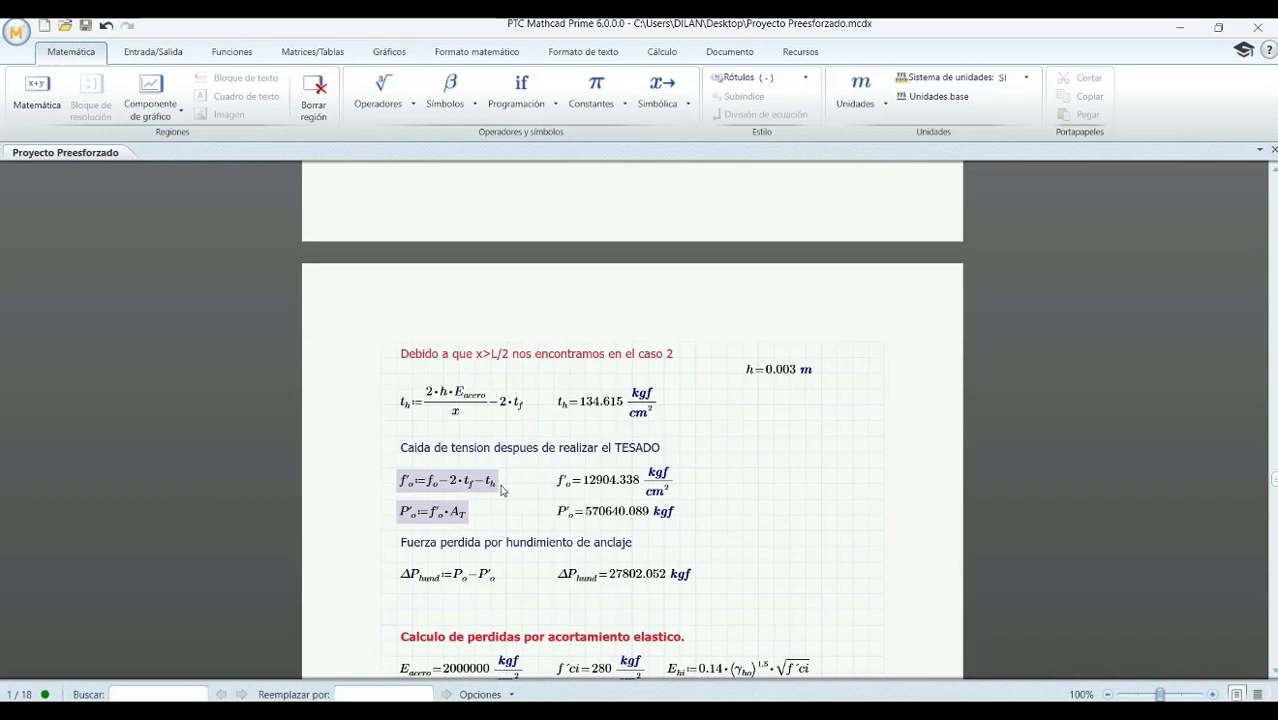
{"action": "scroll", "coordinate": [505, 490], "scroll_direction": "down", "scroll_amount": 2}
{"action": "scroll", "coordinate": [531, 449], "scroll_direction": "up", "scroll_amount": 2}
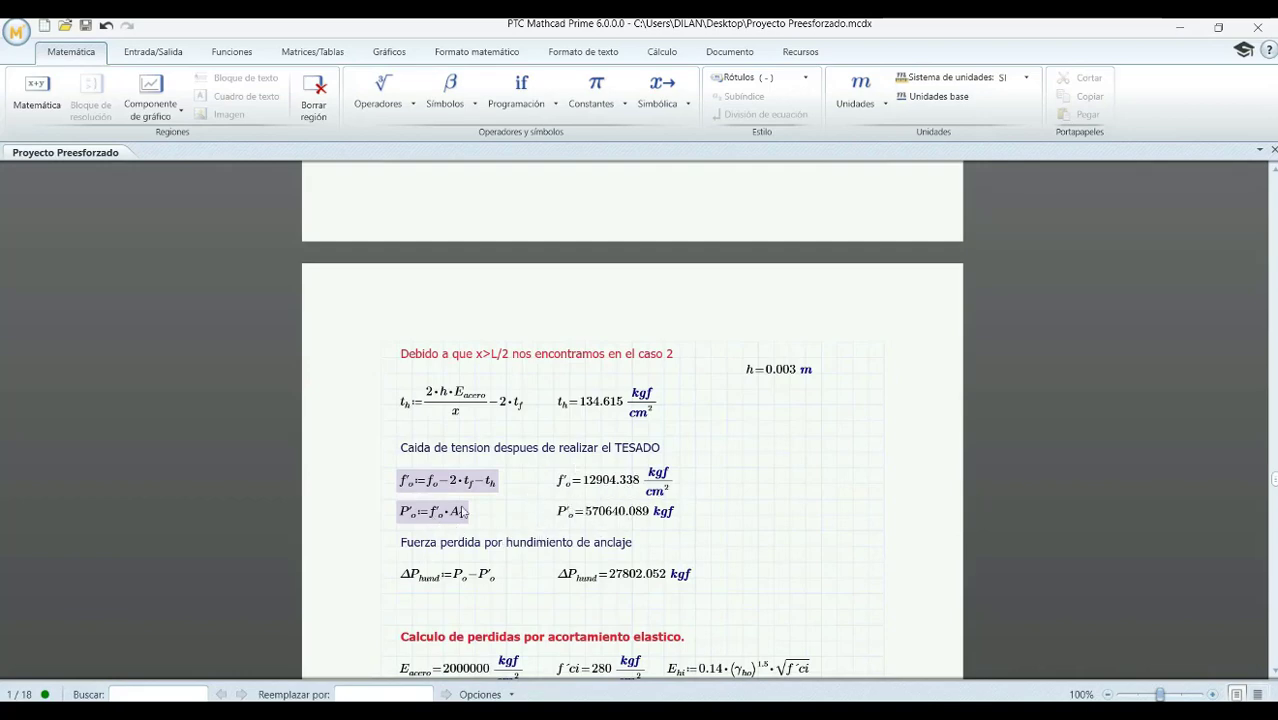
{"action": "scroll", "coordinate": [553, 581], "scroll_direction": "down", "scroll_amount": 3}
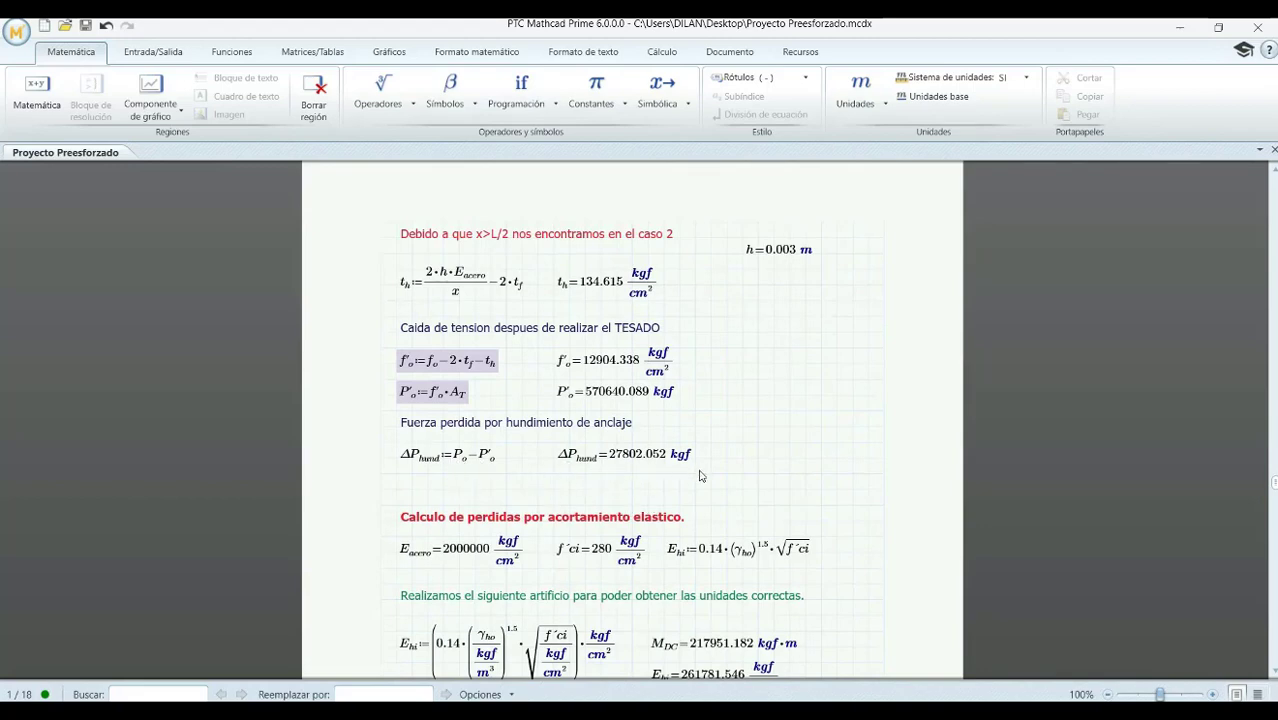
{"action": "scroll", "coordinate": [807, 492], "scroll_direction": "down", "scroll_amount": 2}
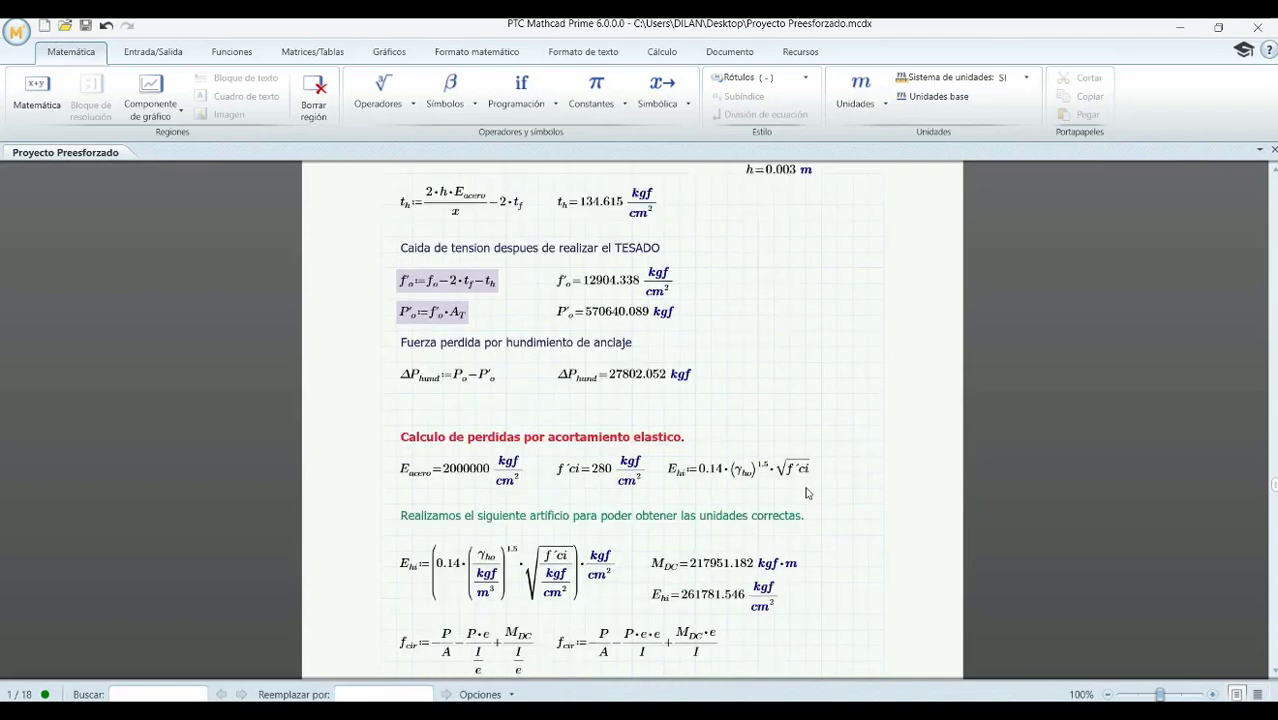
{"action": "scroll", "coordinate": [807, 492], "scroll_direction": "down", "scroll_amount": 5}
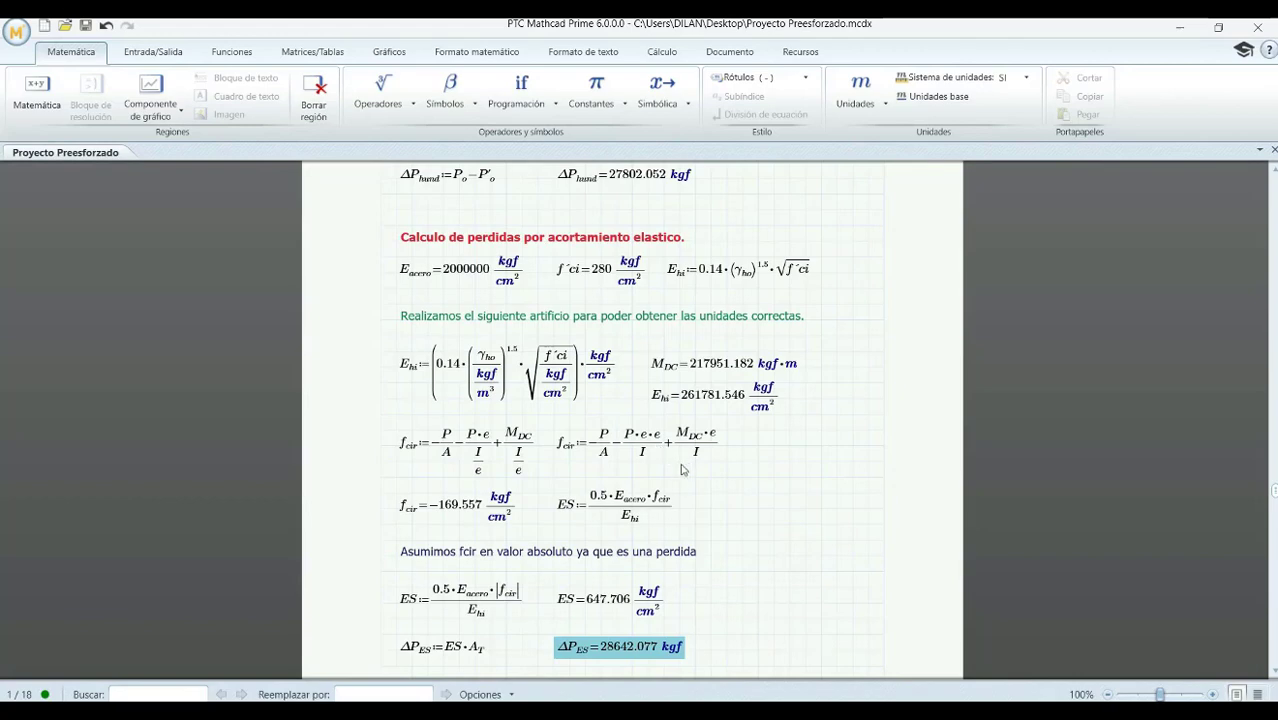
{"action": "scroll", "coordinate": [685, 465], "scroll_direction": "down", "scroll_amount": 2}
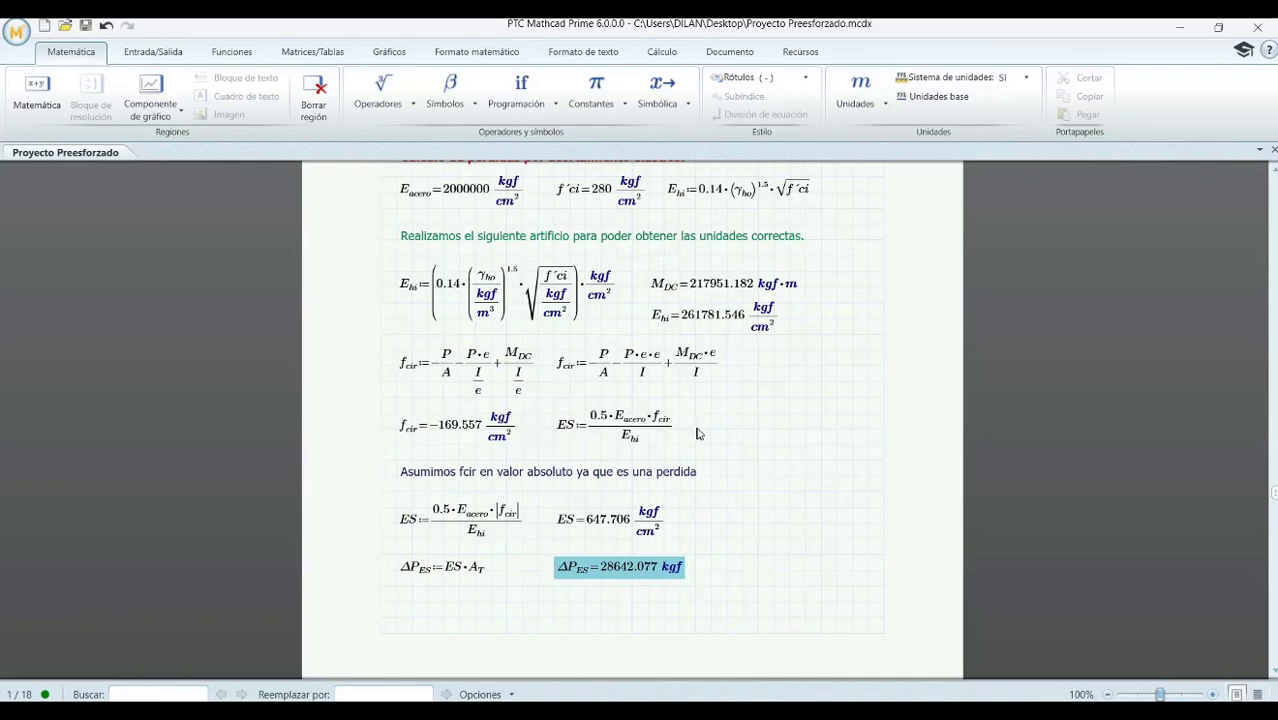
{"action": "scroll", "coordinate": [700, 433], "scroll_direction": "down", "scroll_amount": 2}
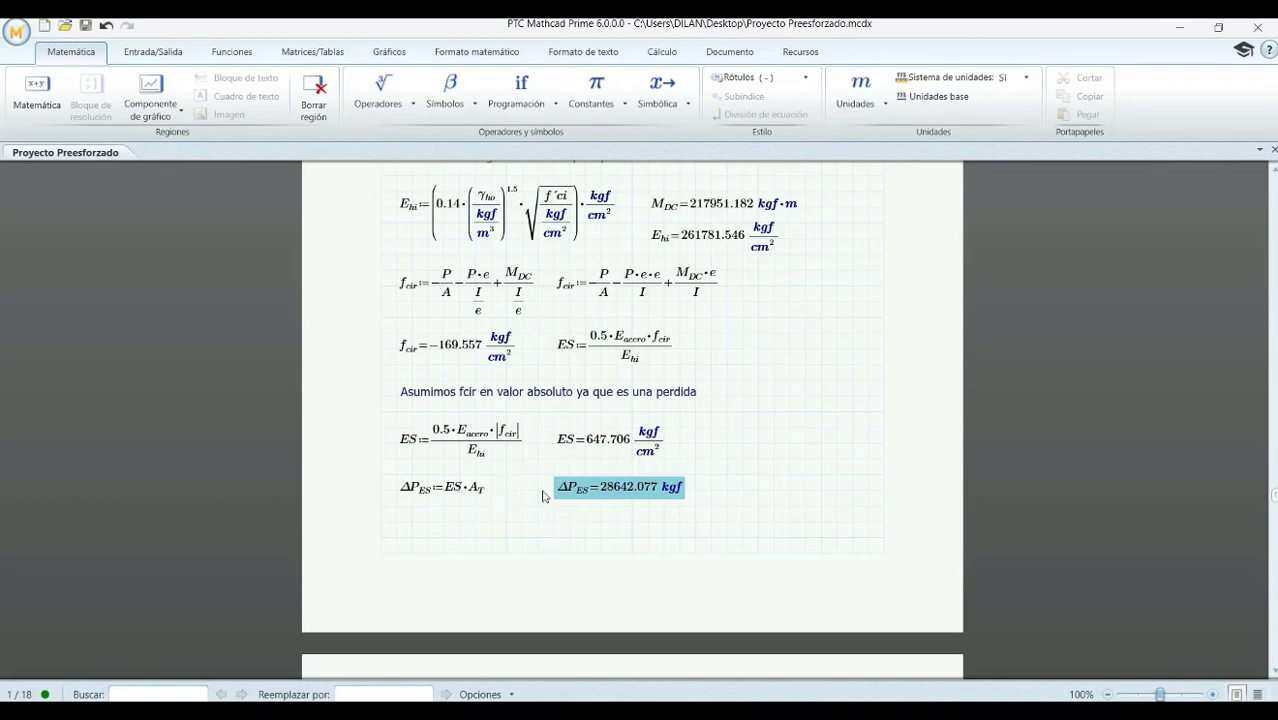
{"action": "scroll", "coordinate": [695, 495], "scroll_direction": "down", "scroll_amount": 3}
Step: Examine the deferred loss calculations for concrete creep, concrete shrinkage and steel relaxation
{"action": "scroll", "coordinate": [693, 498], "scroll_direction": "down", "scroll_amount": 5}
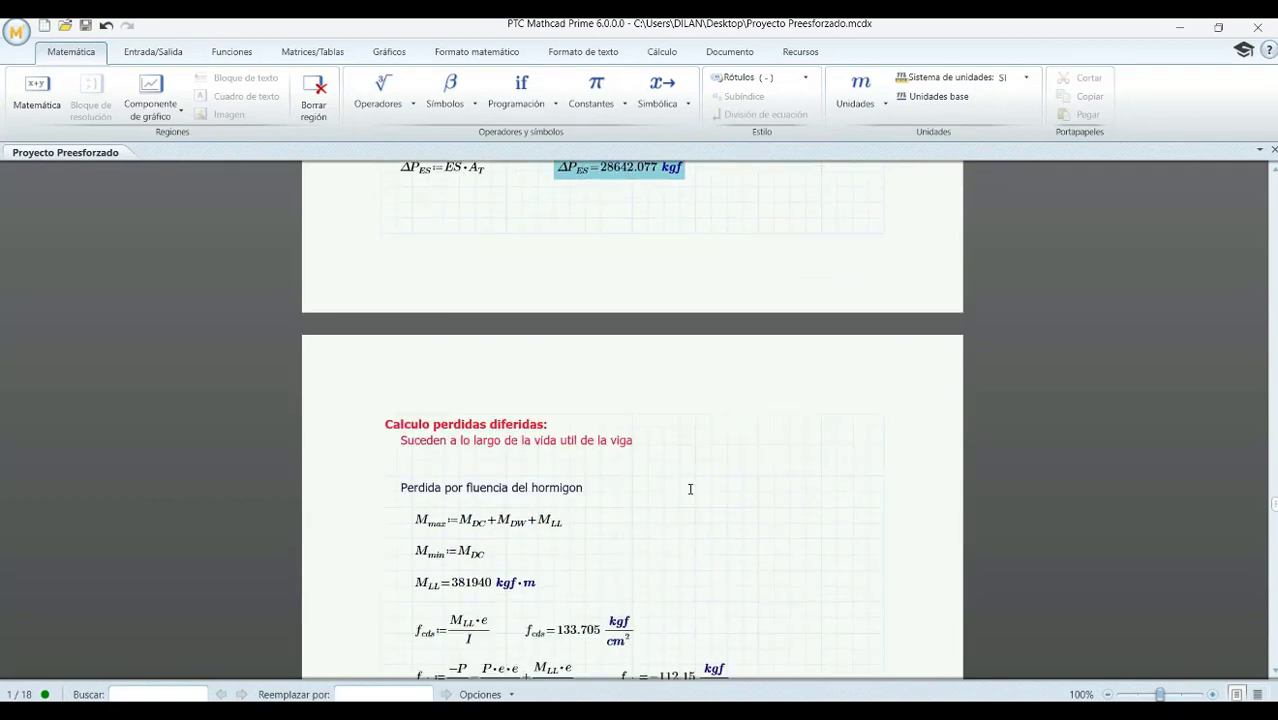
{"action": "scroll", "coordinate": [688, 485], "scroll_direction": "down", "scroll_amount": 1}
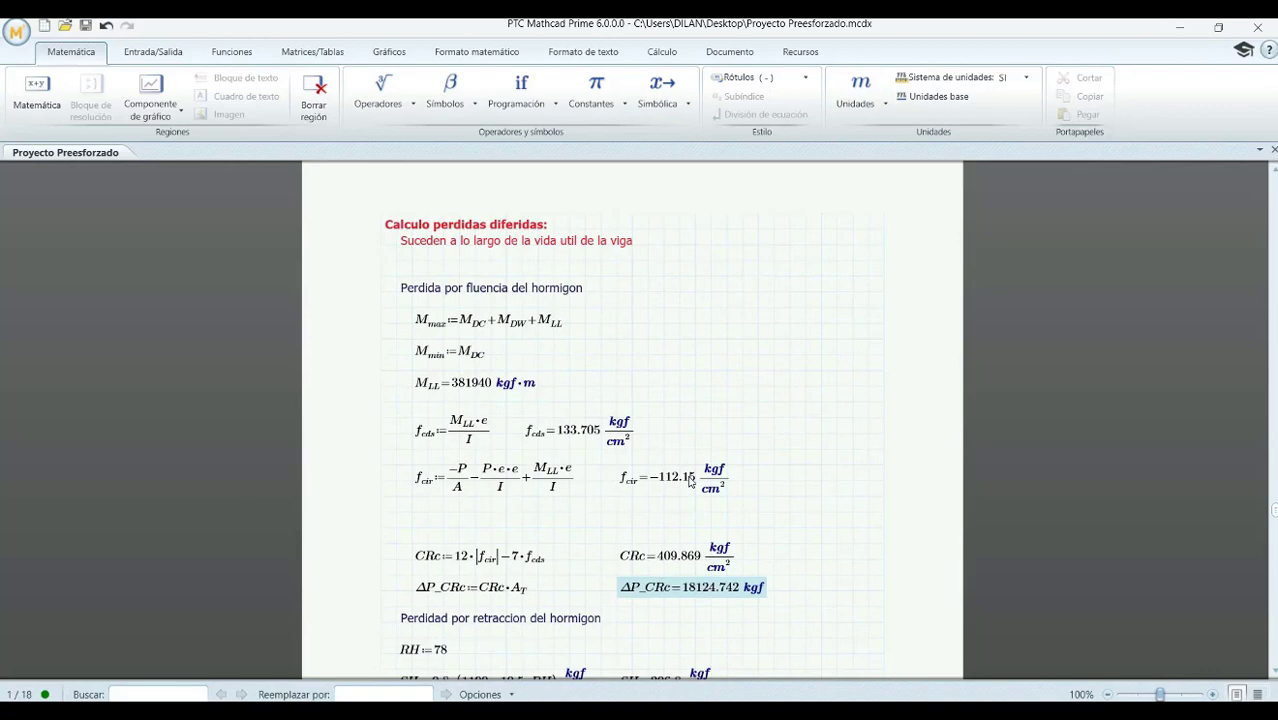
{"action": "scroll", "coordinate": [708, 491], "scroll_direction": "down", "scroll_amount": 1}
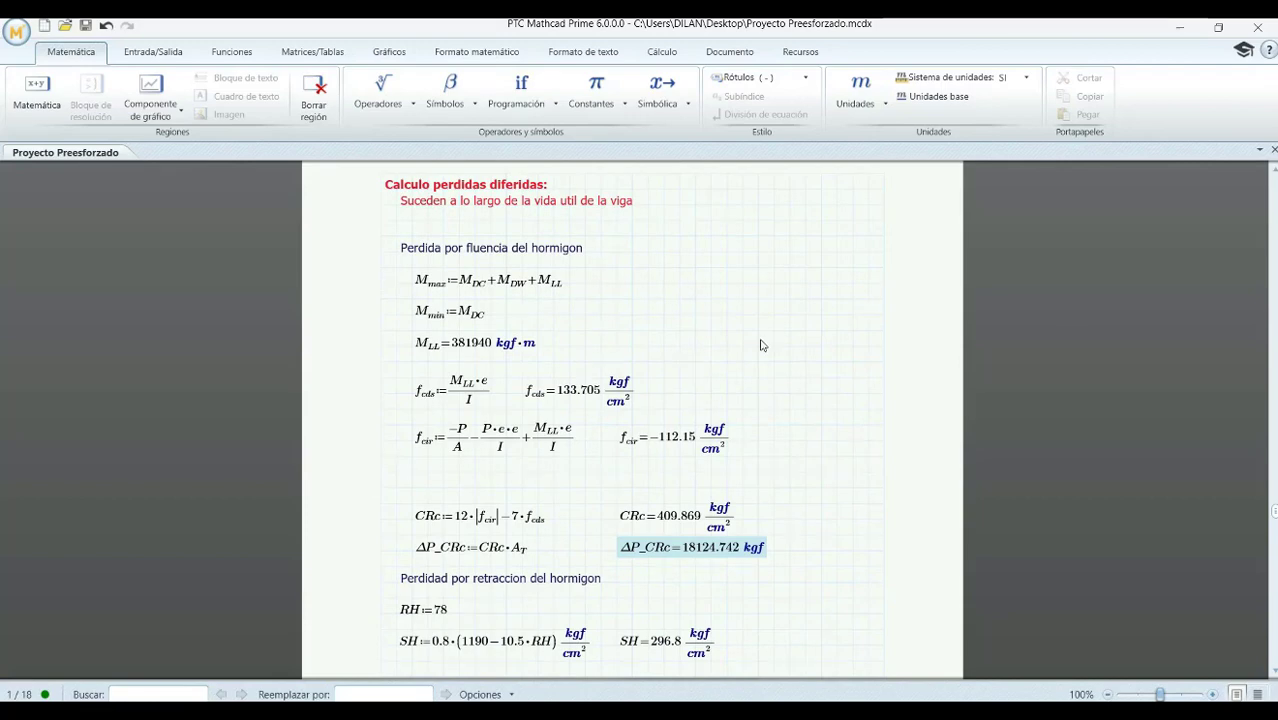
{"action": "scroll", "coordinate": [758, 348], "scroll_direction": "down", "scroll_amount": 1}
{"action": "scroll", "coordinate": [720, 352], "scroll_direction": "down", "scroll_amount": 1}
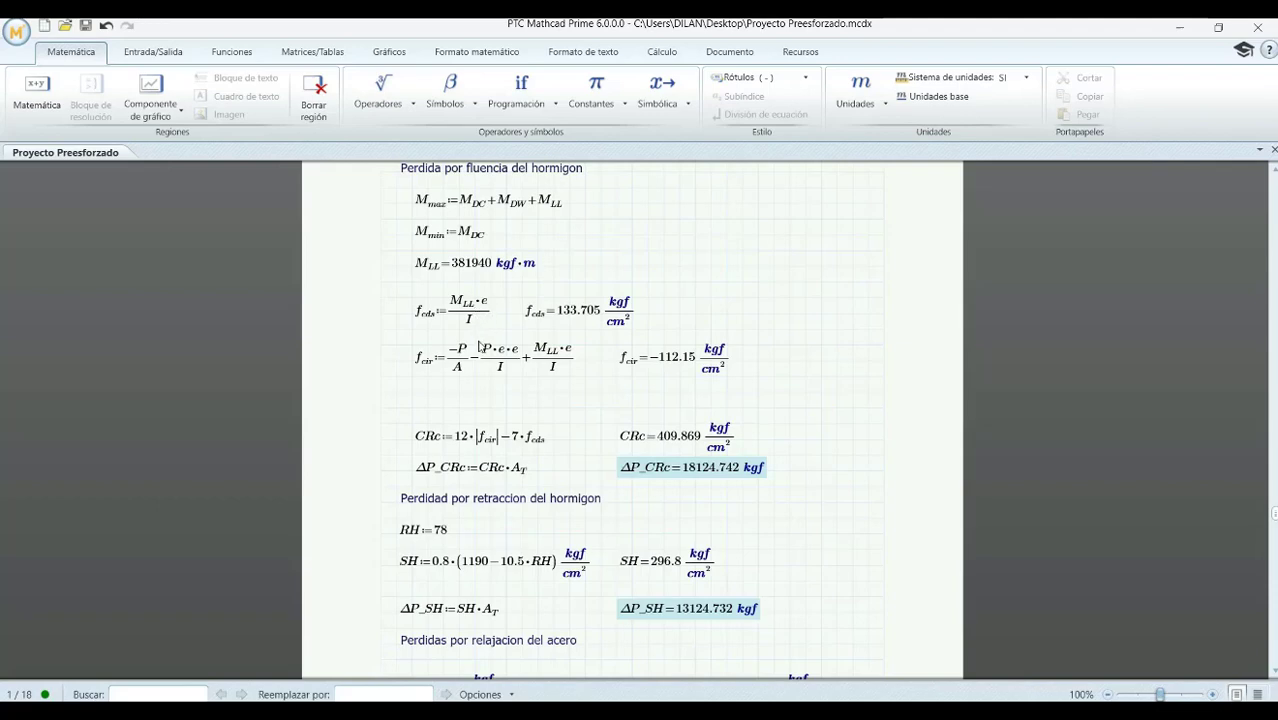
{"action": "scroll", "coordinate": [494, 370], "scroll_direction": "down", "scroll_amount": 1}
{"action": "scroll", "coordinate": [591, 383], "scroll_direction": "down", "scroll_amount": 1}
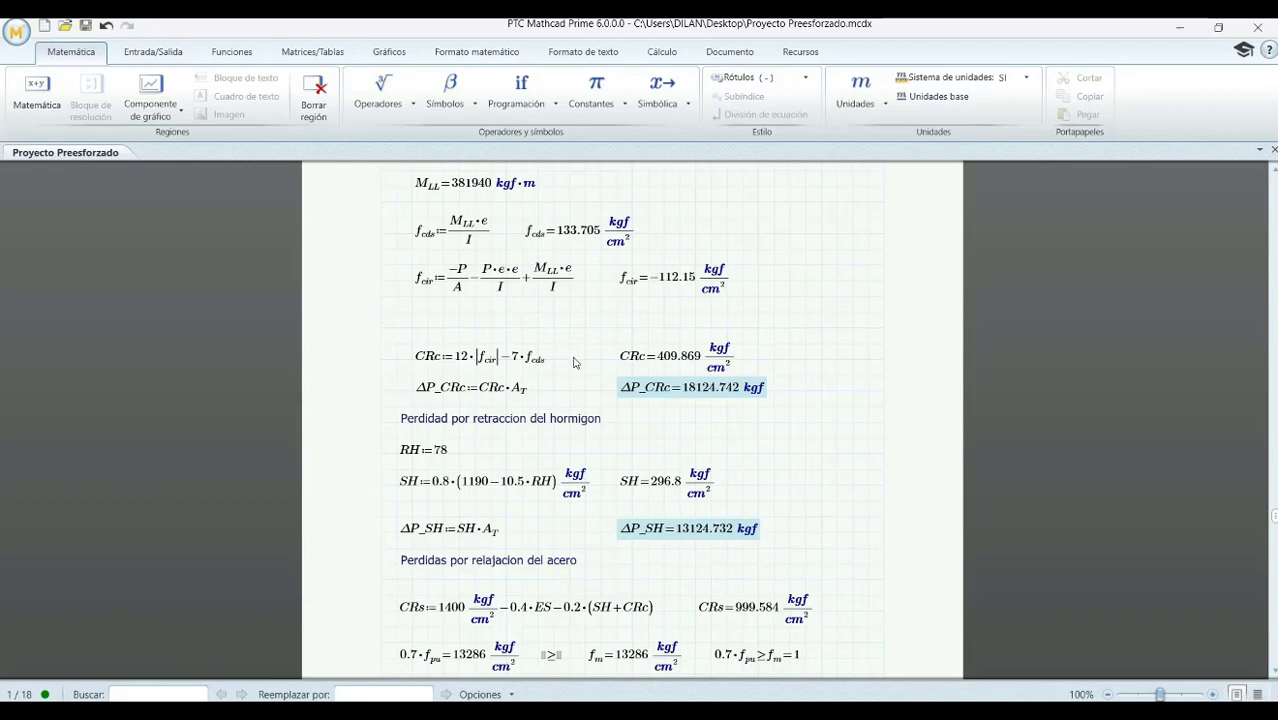
{"action": "scroll", "coordinate": [575, 362], "scroll_direction": "up", "scroll_amount": 2}
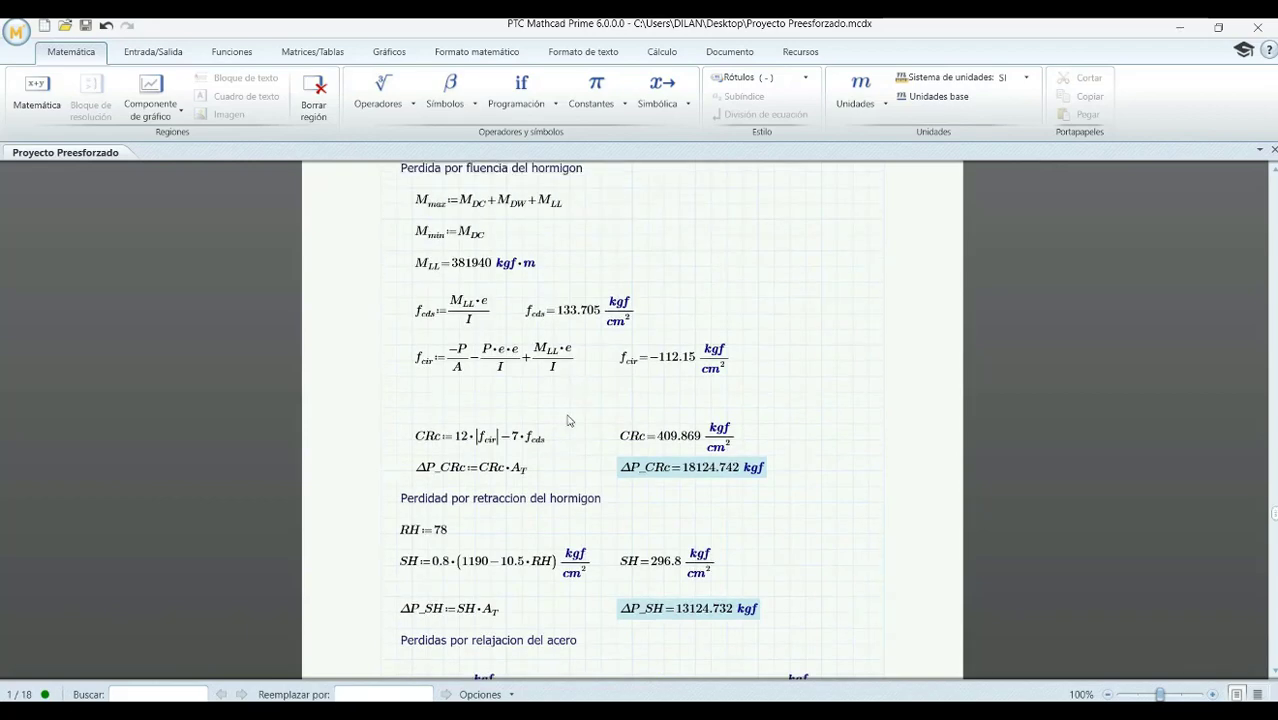
{"action": "scroll", "coordinate": [575, 434], "scroll_direction": "down", "scroll_amount": 2}
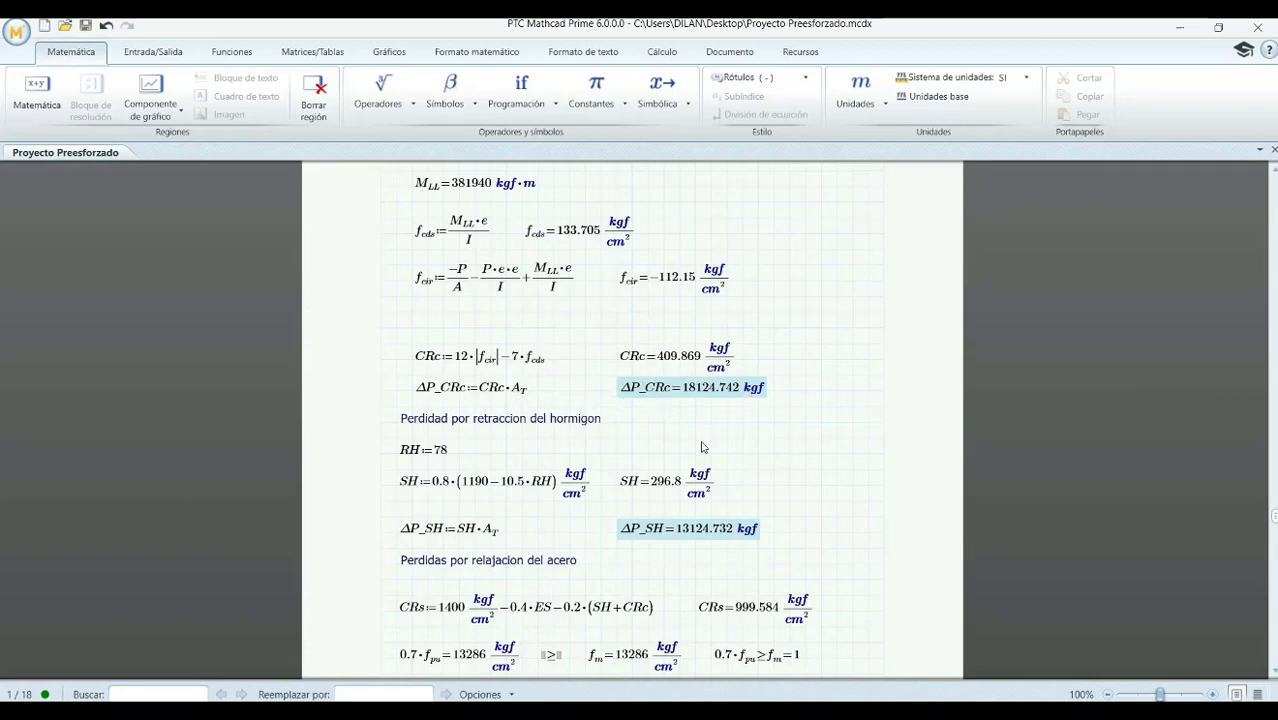
{"action": "scroll", "coordinate": [704, 447], "scroll_direction": "down", "scroll_amount": 3}
{"action": "scroll", "coordinate": [703, 453], "scroll_direction": "down", "scroll_amount": 1}
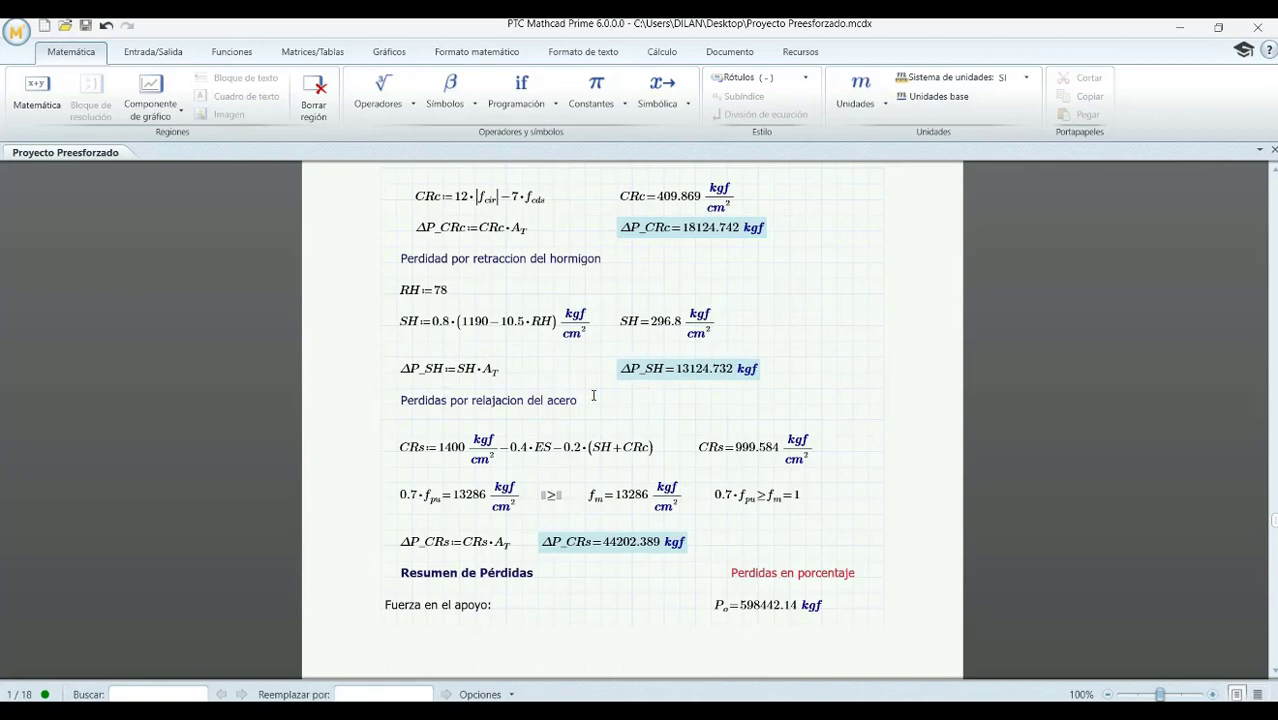
{"action": "scroll", "coordinate": [624, 400], "scroll_direction": "down", "scroll_amount": 2}
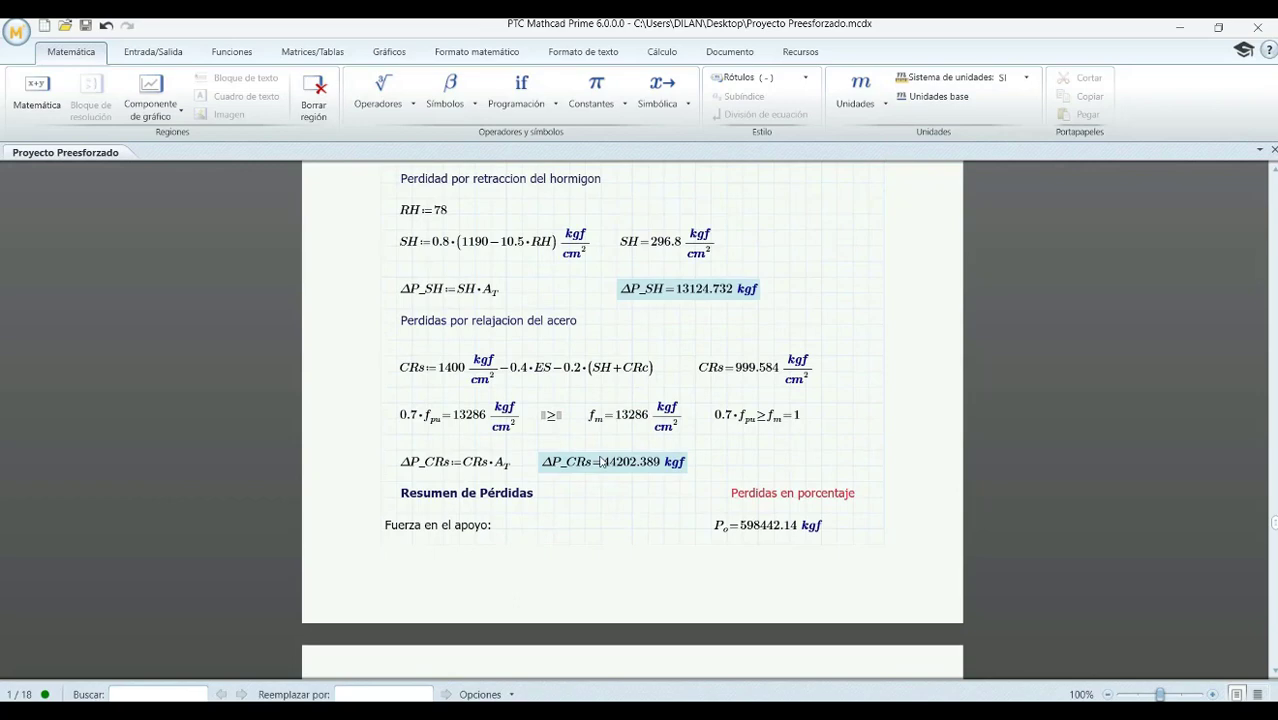
{"action": "scroll", "coordinate": [601, 462], "scroll_direction": "down", "scroll_amount": 1}
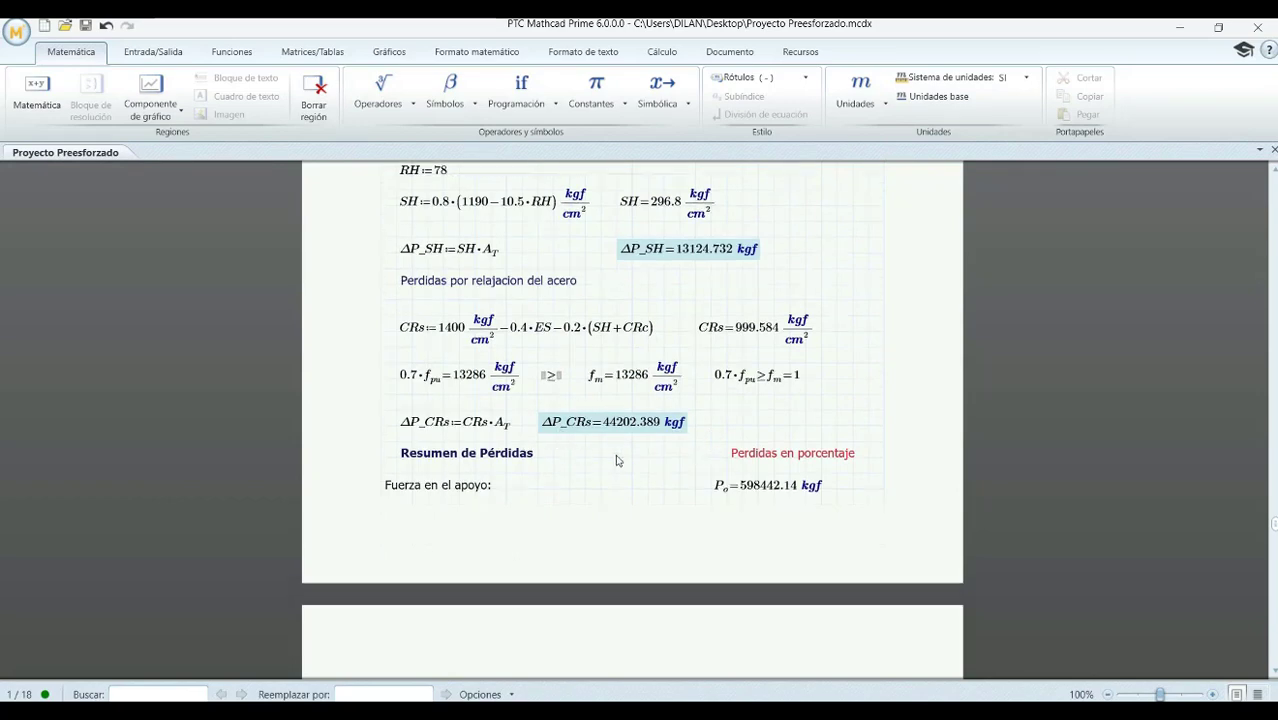
Step: Review the "Resumen de Pérdidas" summary, covering each loss as a force and percentage, plus the total-loss and real-efficiency formulas
{"action": "scroll", "coordinate": [718, 446], "scroll_direction": "down", "scroll_amount": 4}
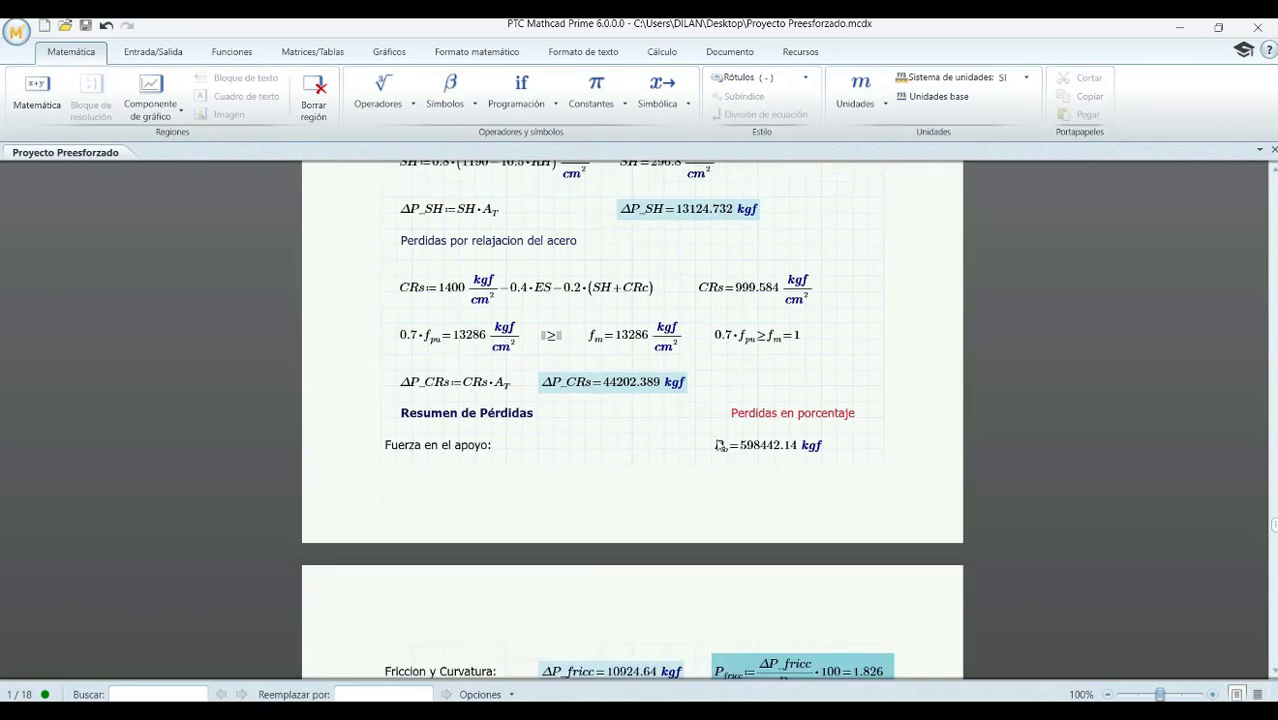
{"action": "scroll", "coordinate": [722, 451], "scroll_direction": "down", "scroll_amount": 2}
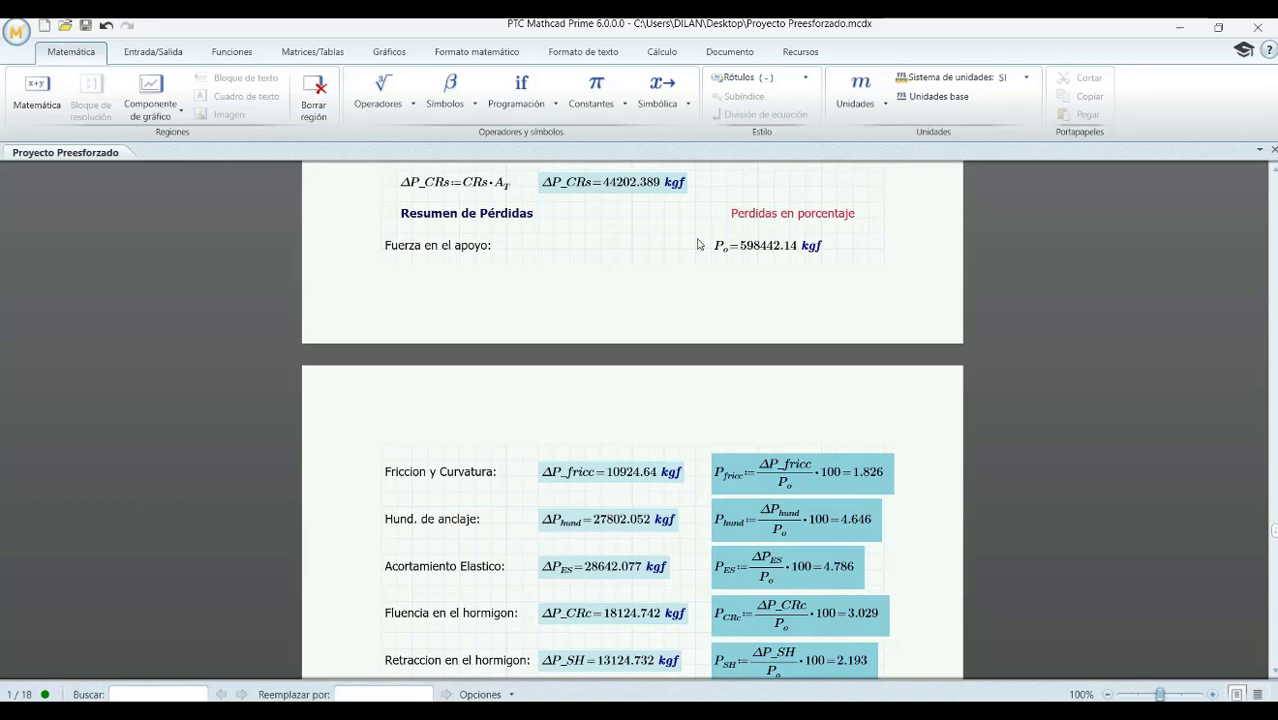
{"action": "scroll", "coordinate": [590, 440], "scroll_direction": "down", "scroll_amount": 3}
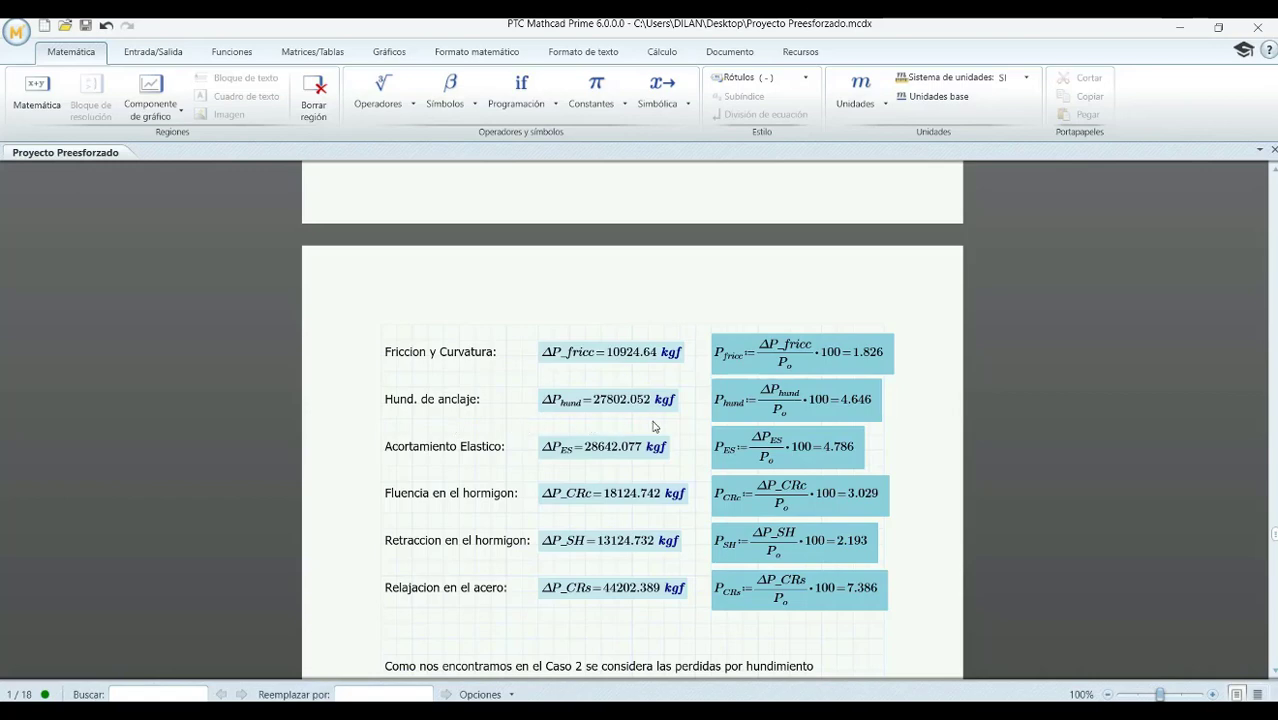
{"action": "scroll", "coordinate": [654, 426], "scroll_direction": "down", "scroll_amount": 1}
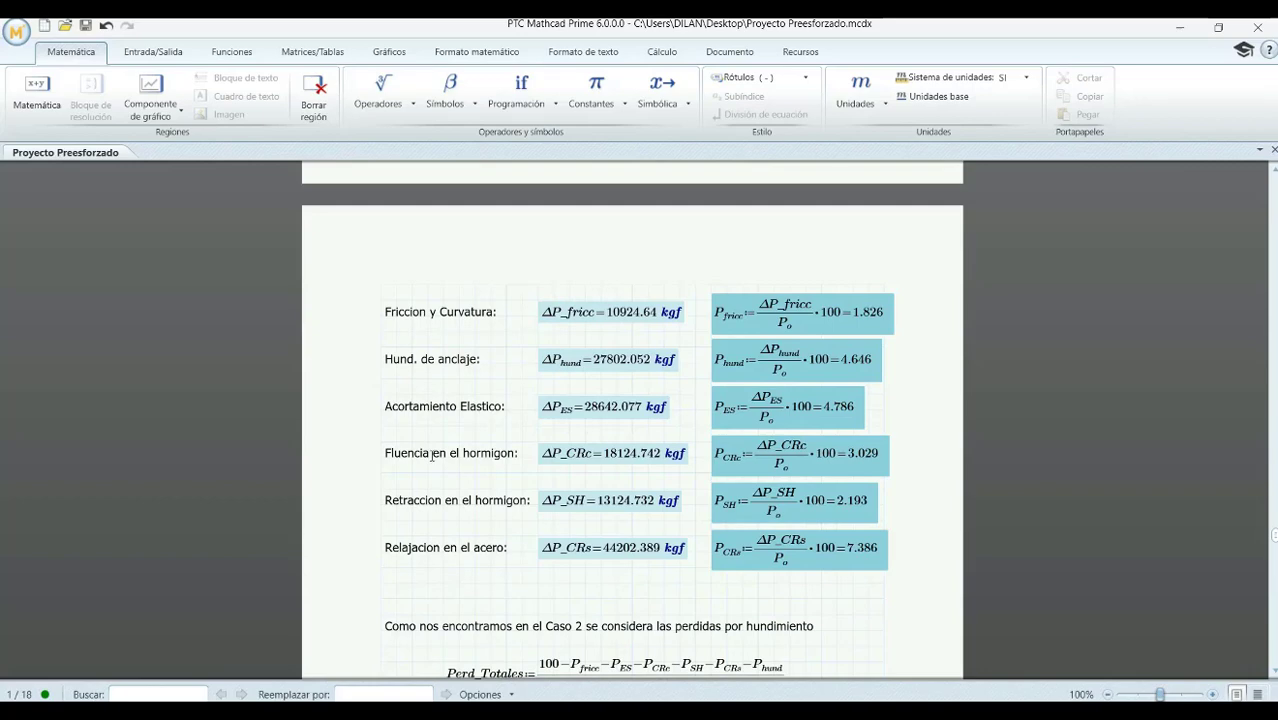
{"action": "scroll", "coordinate": [540, 481], "scroll_direction": "down", "scroll_amount": 2}
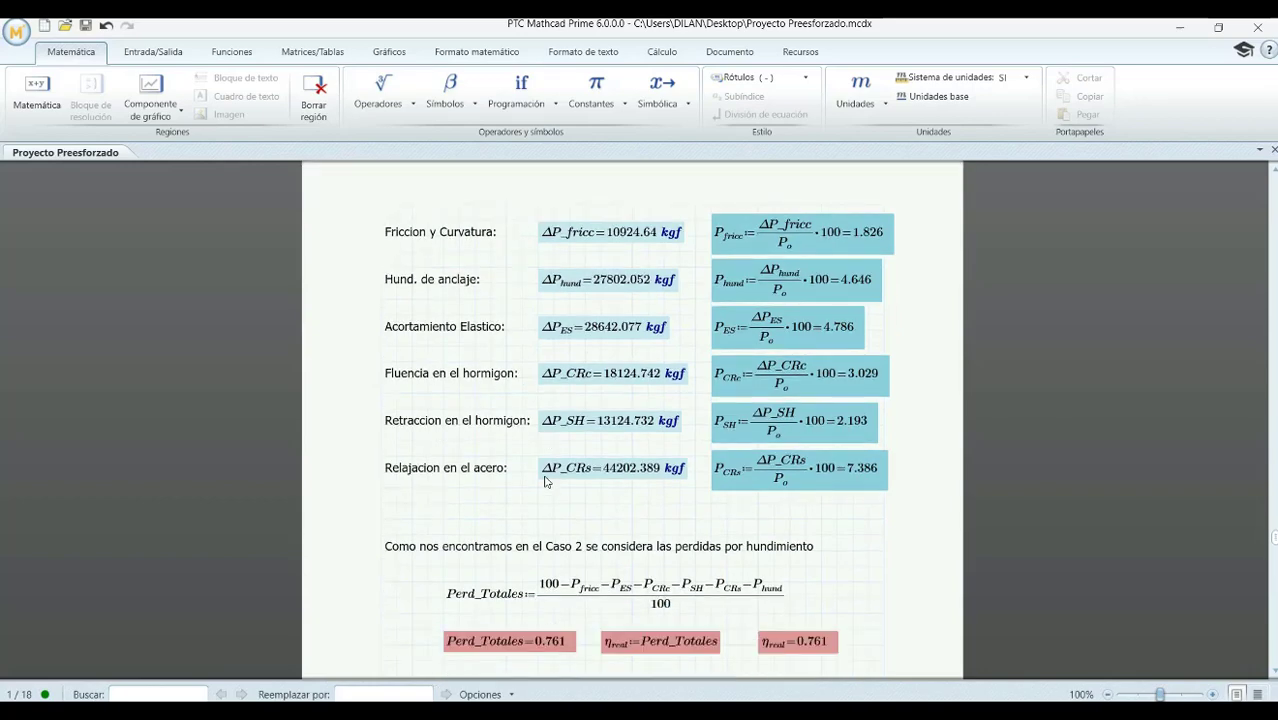
{"action": "scroll", "coordinate": [546, 485], "scroll_direction": "down", "scroll_amount": 1}
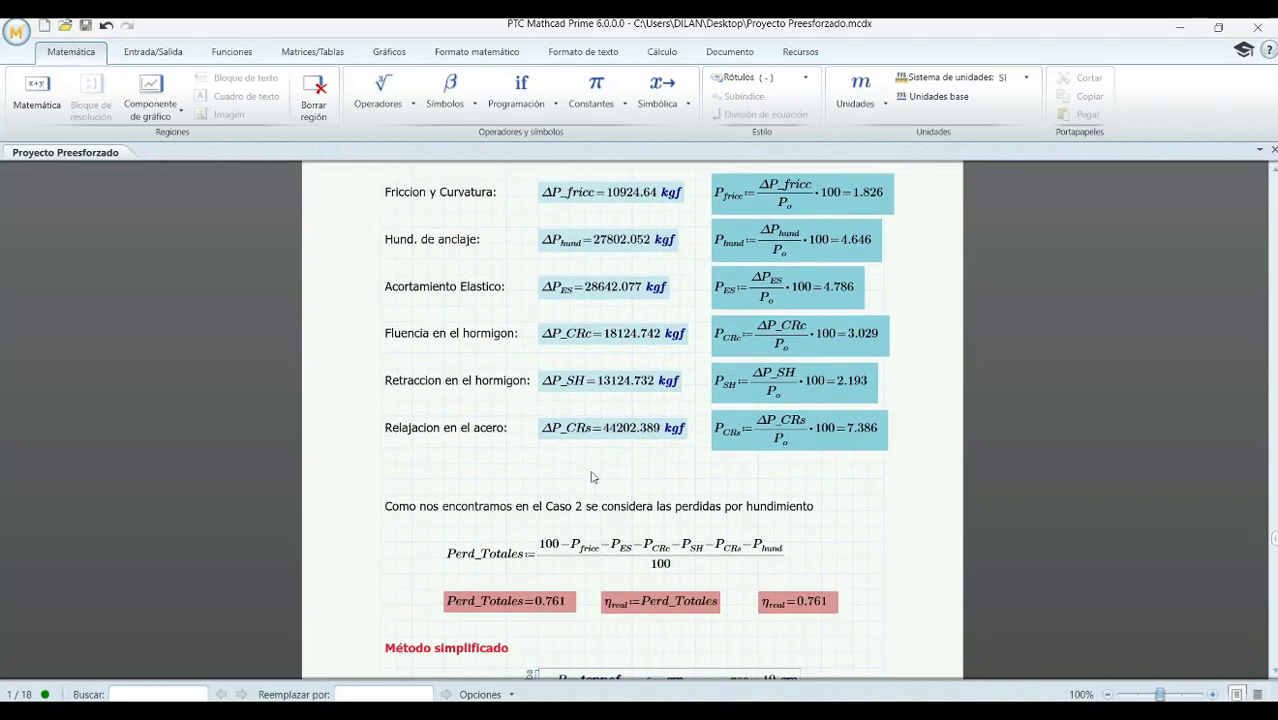
{"action": "scroll", "coordinate": [654, 470], "scroll_direction": "down", "scroll_amount": 2}
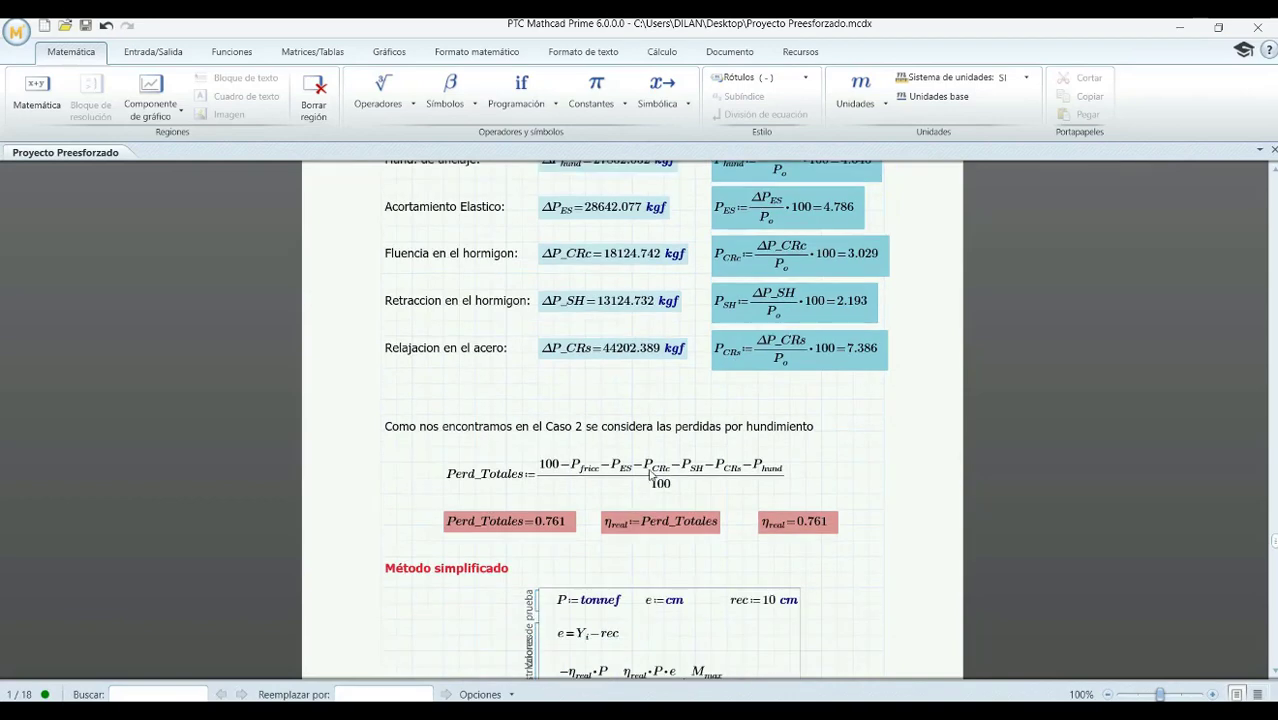
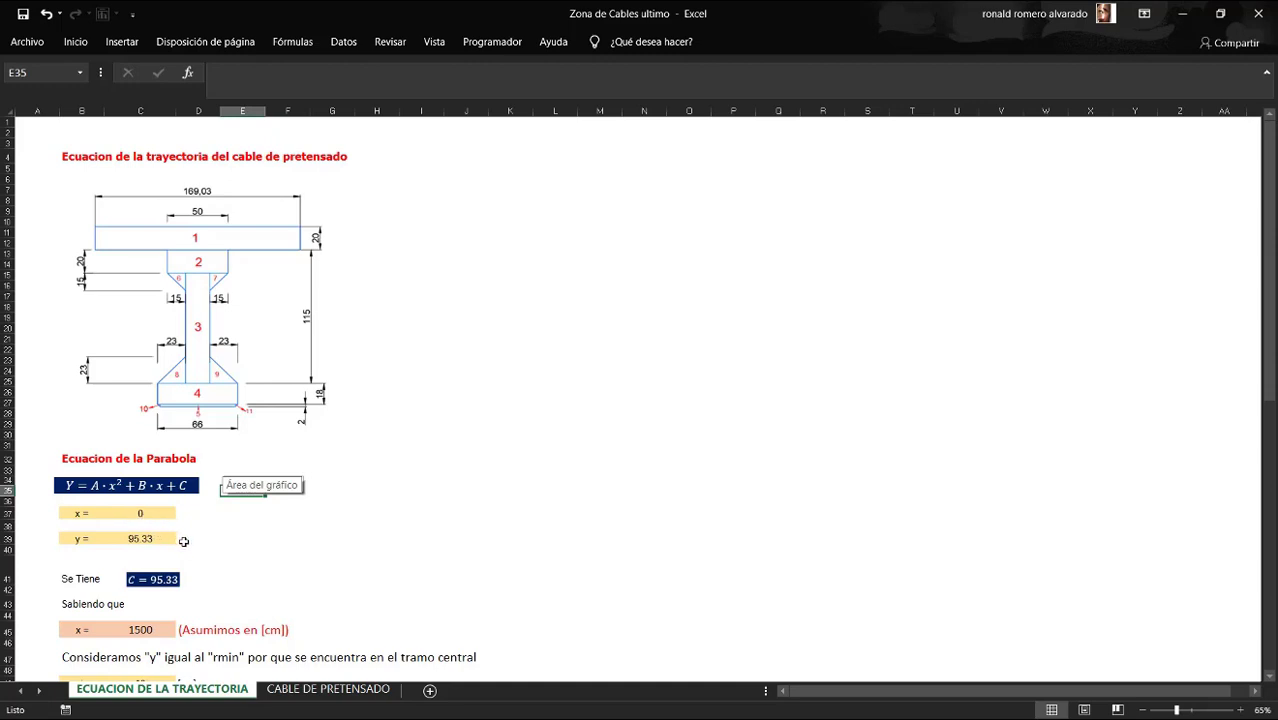
Step: In the Excel sheet ECUACION DE LA TRAYECTORIA, examine the cable parabola's equation, its x and y conditions, constant C and rmin
{"action": "left_click", "coordinate": [191, 537]}
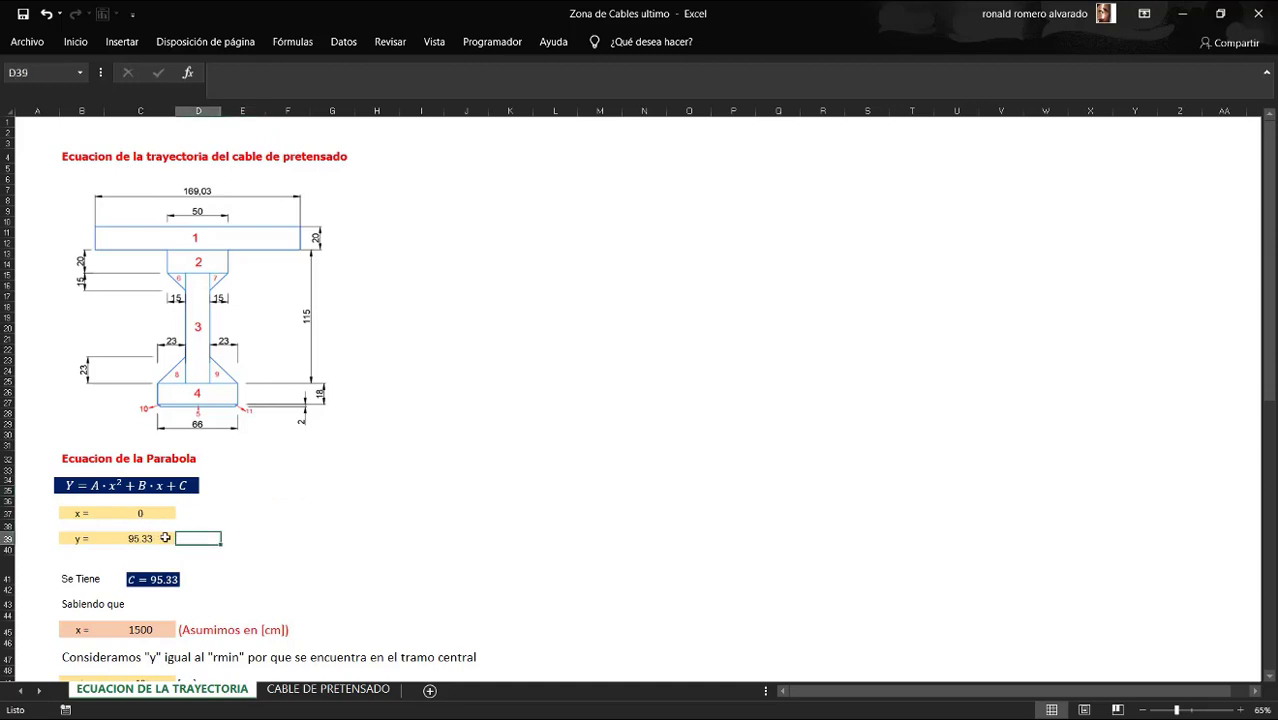
{"action": "left_click", "coordinate": [149, 538]}
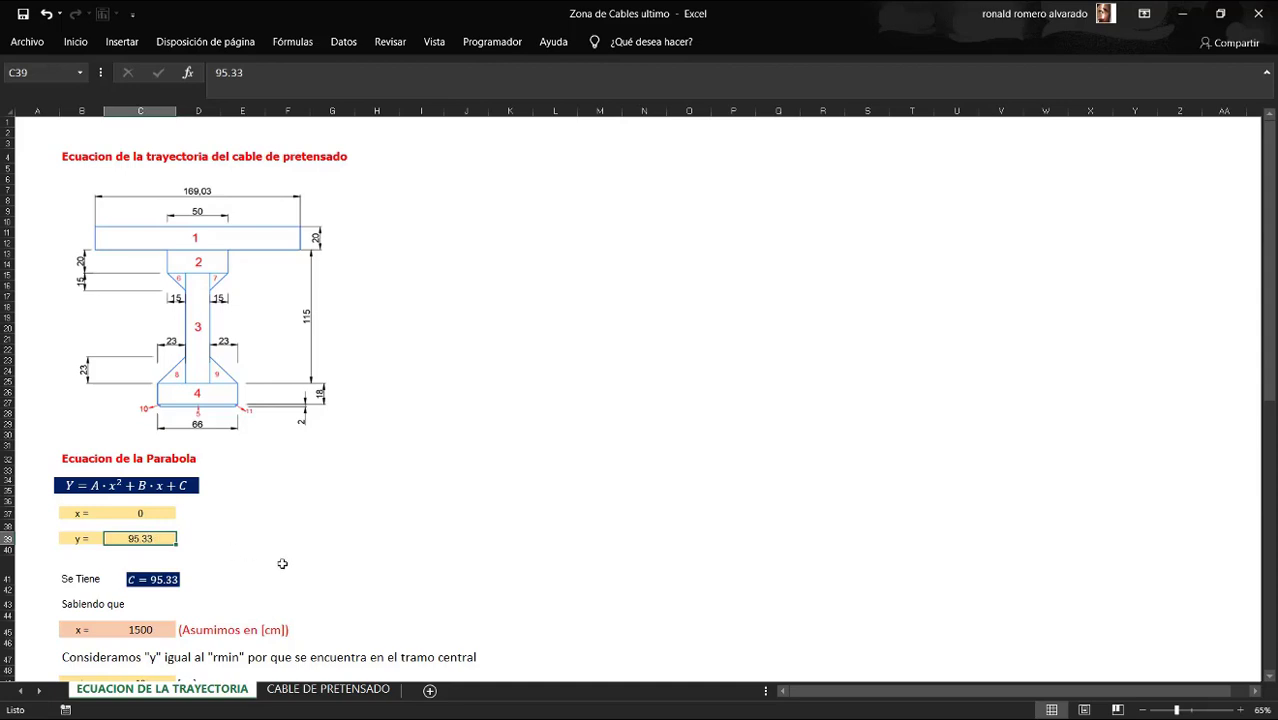
{"action": "scroll", "coordinate": [282, 564], "scroll_direction": "down", "scroll_amount": 1}
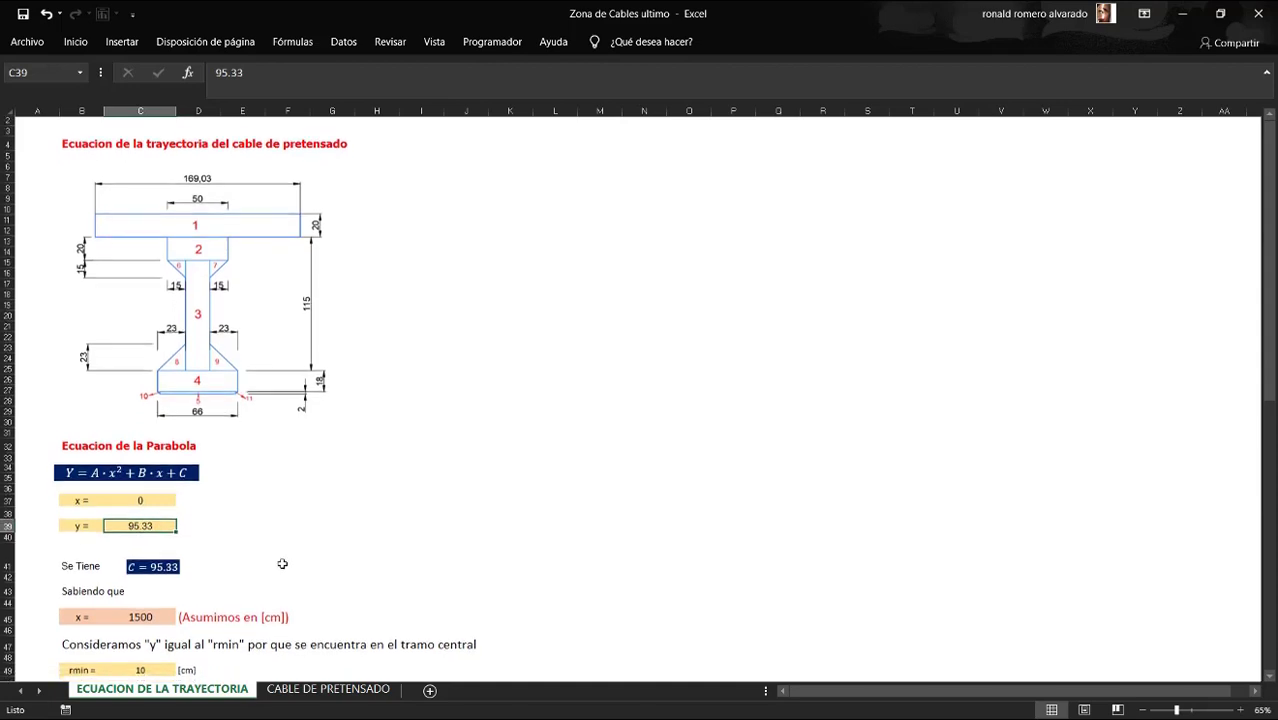
{"action": "scroll", "coordinate": [282, 564], "scroll_direction": "down", "scroll_amount": 1}
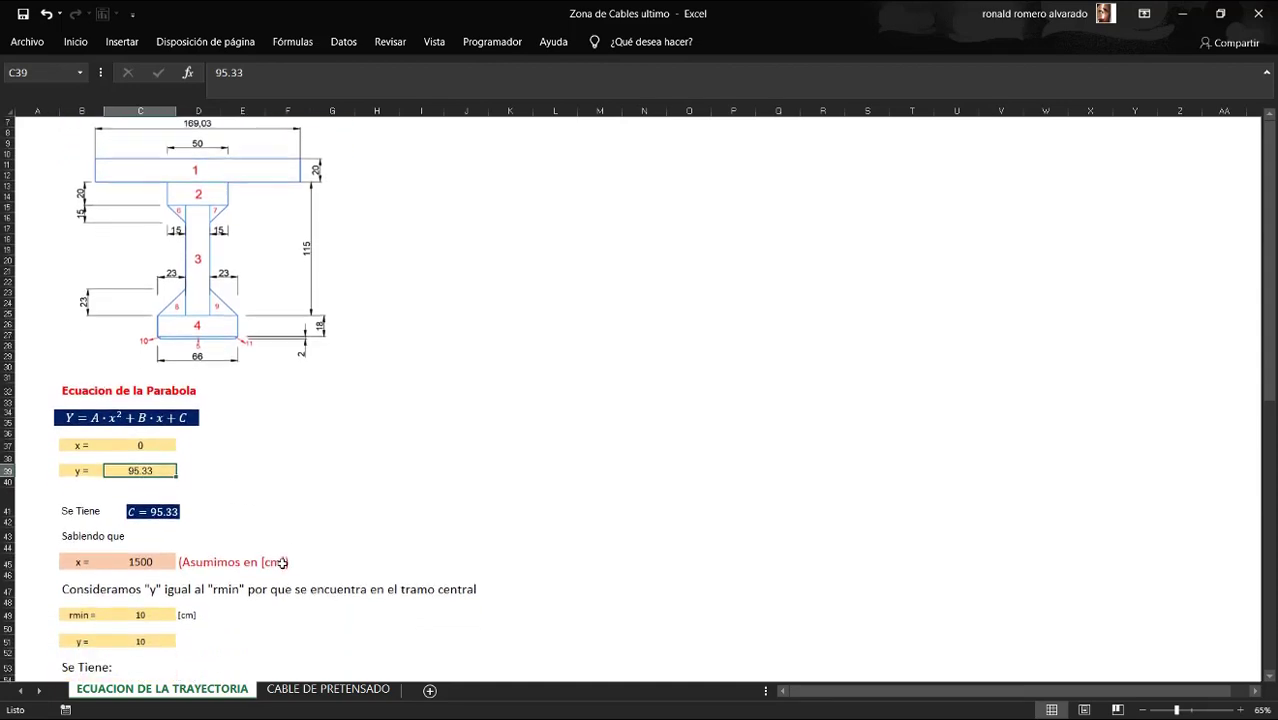
{"action": "left_click", "coordinate": [185, 512]}
{"action": "left_click", "coordinate": [183, 512]}
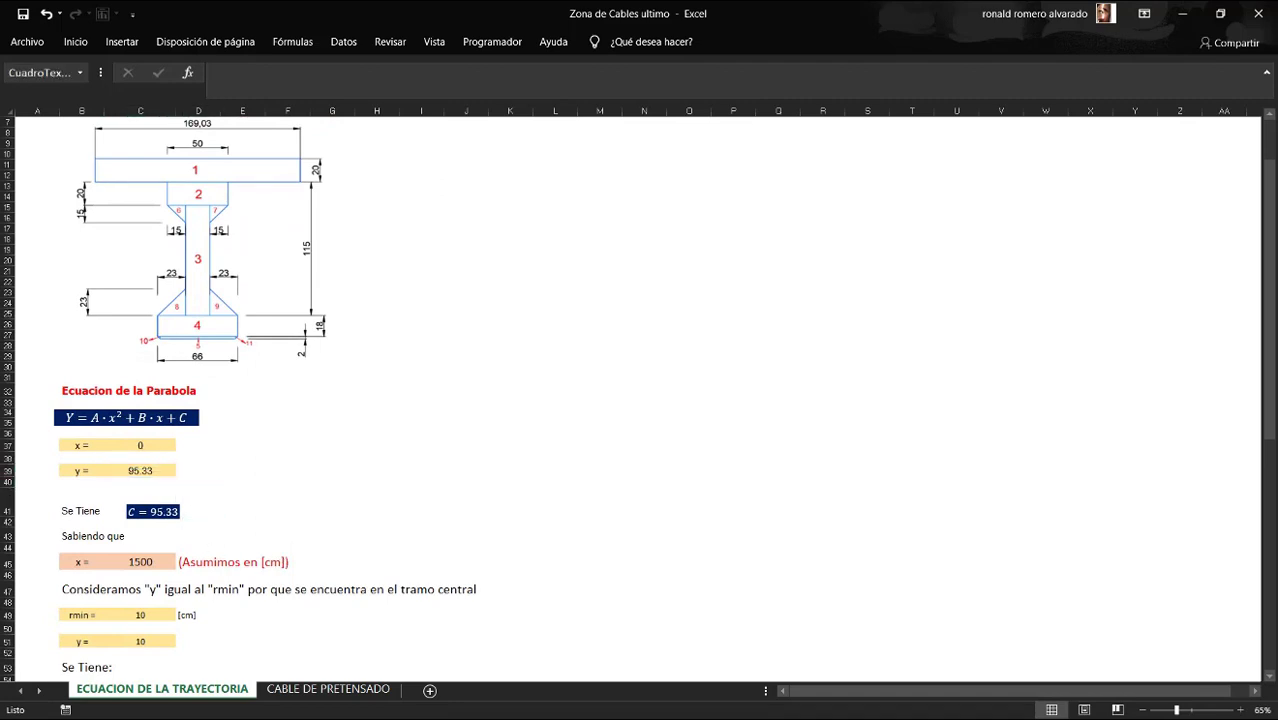
{"action": "left_click", "coordinate": [212, 518]}
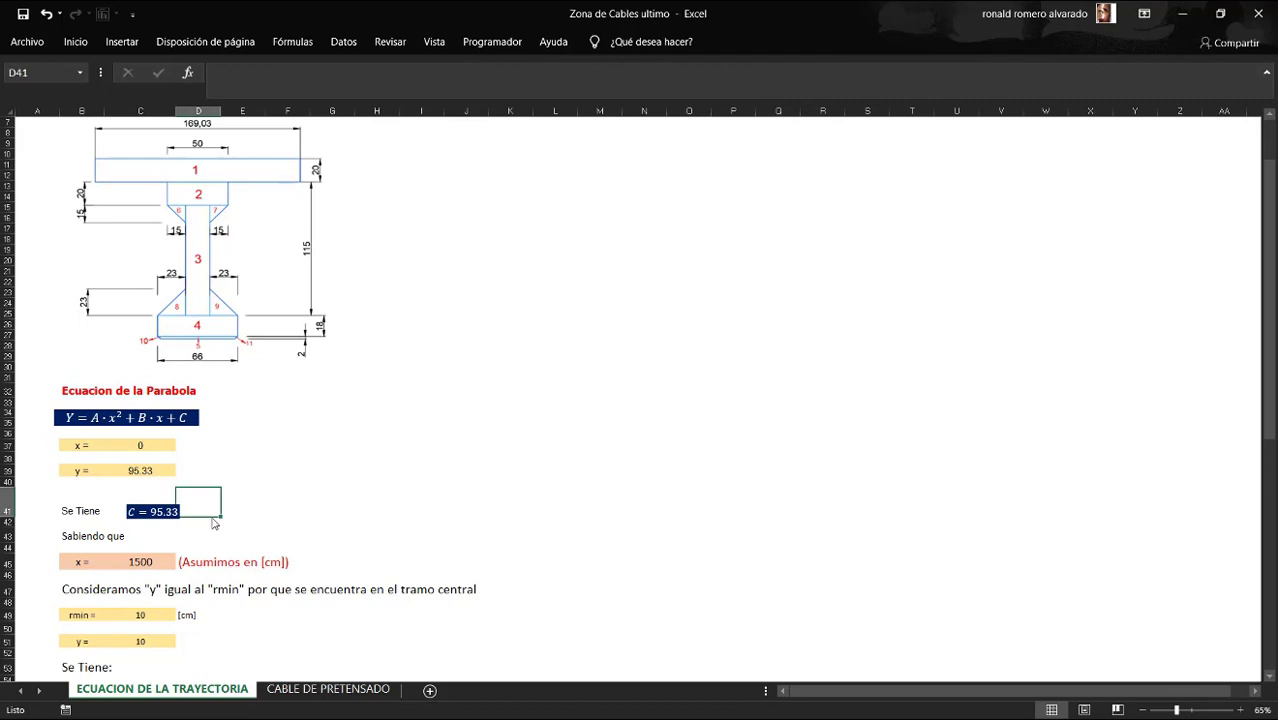
{"action": "left_click", "coordinate": [153, 542]}
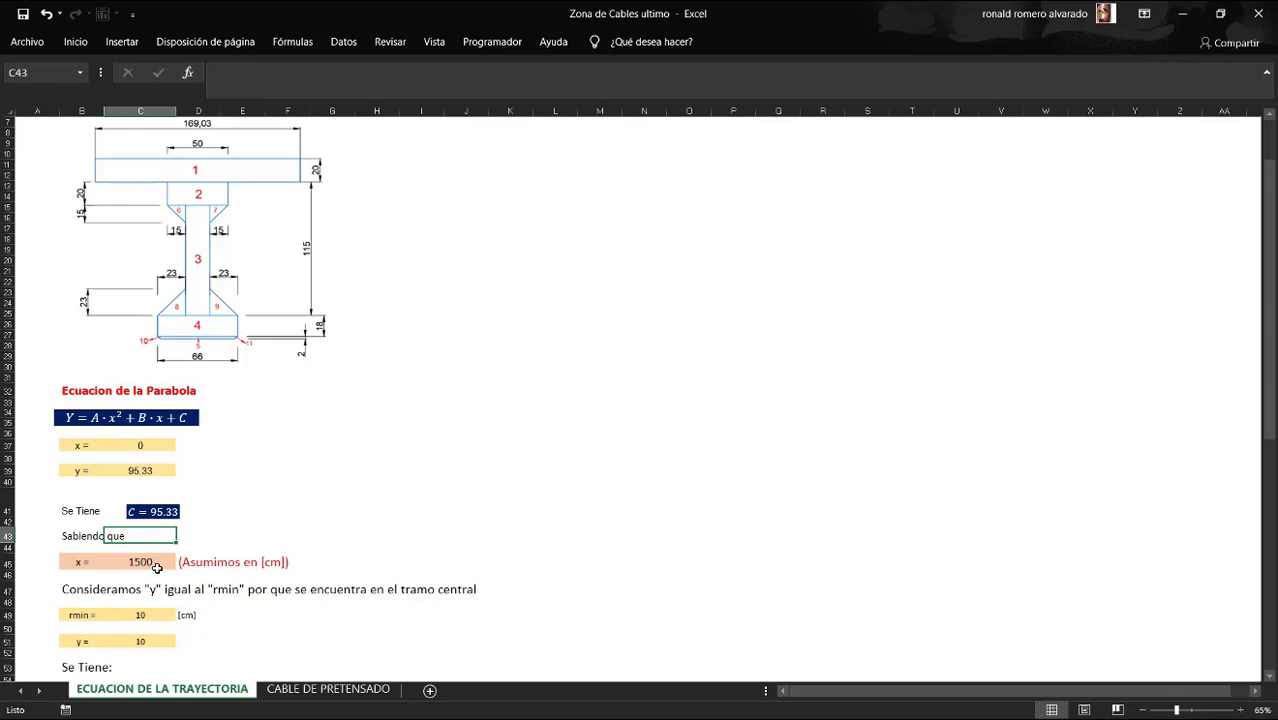
{"action": "scroll", "coordinate": [210, 582], "scroll_direction": "down", "scroll_amount": 2}
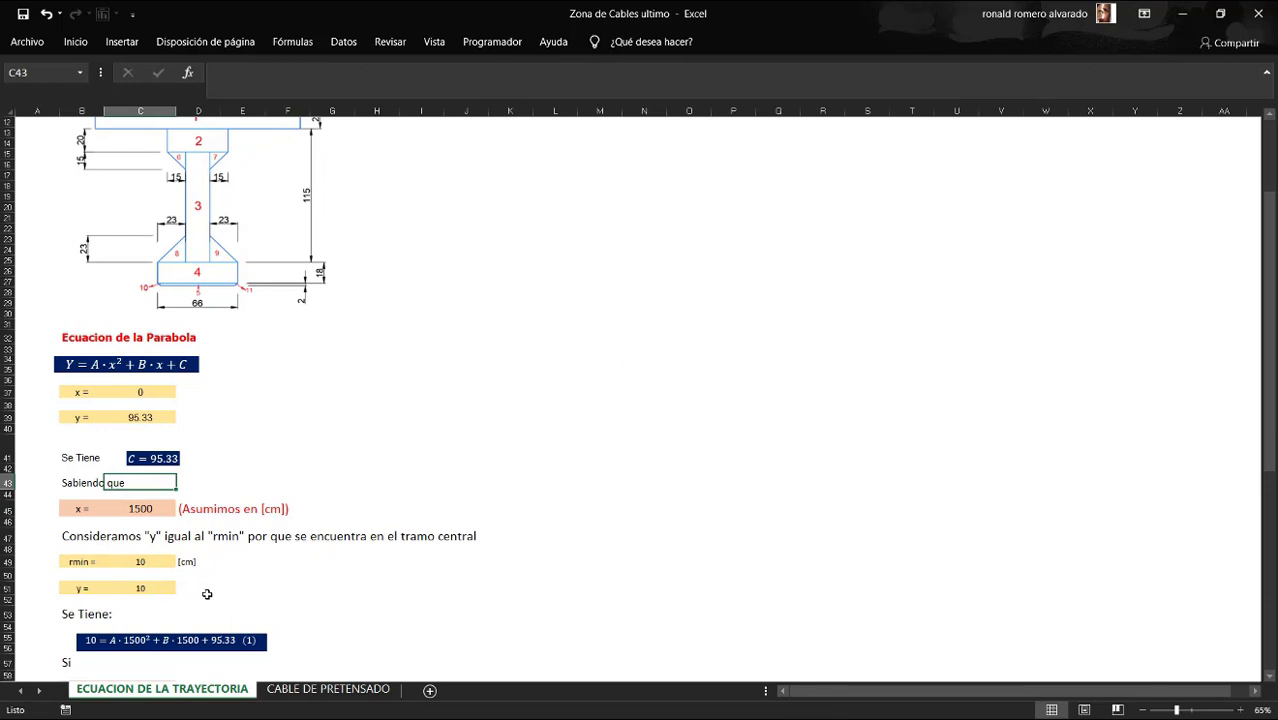
{"action": "left_click", "coordinate": [213, 591]}
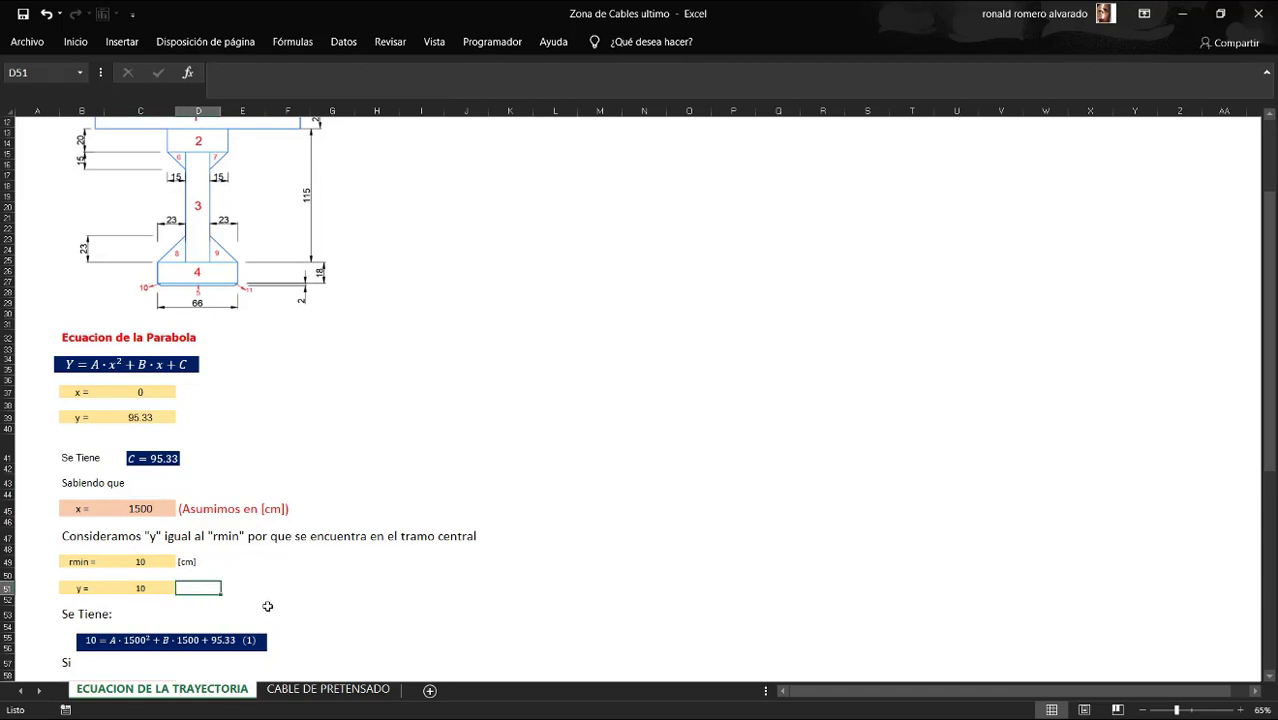
Step: Examine equations (1) and (2), coefficients A and B, the resulting trajectory equation, and the M(x) moment equations for the stress verification
{"action": "scroll", "coordinate": [267, 606], "scroll_direction": "down", "scroll_amount": 1}
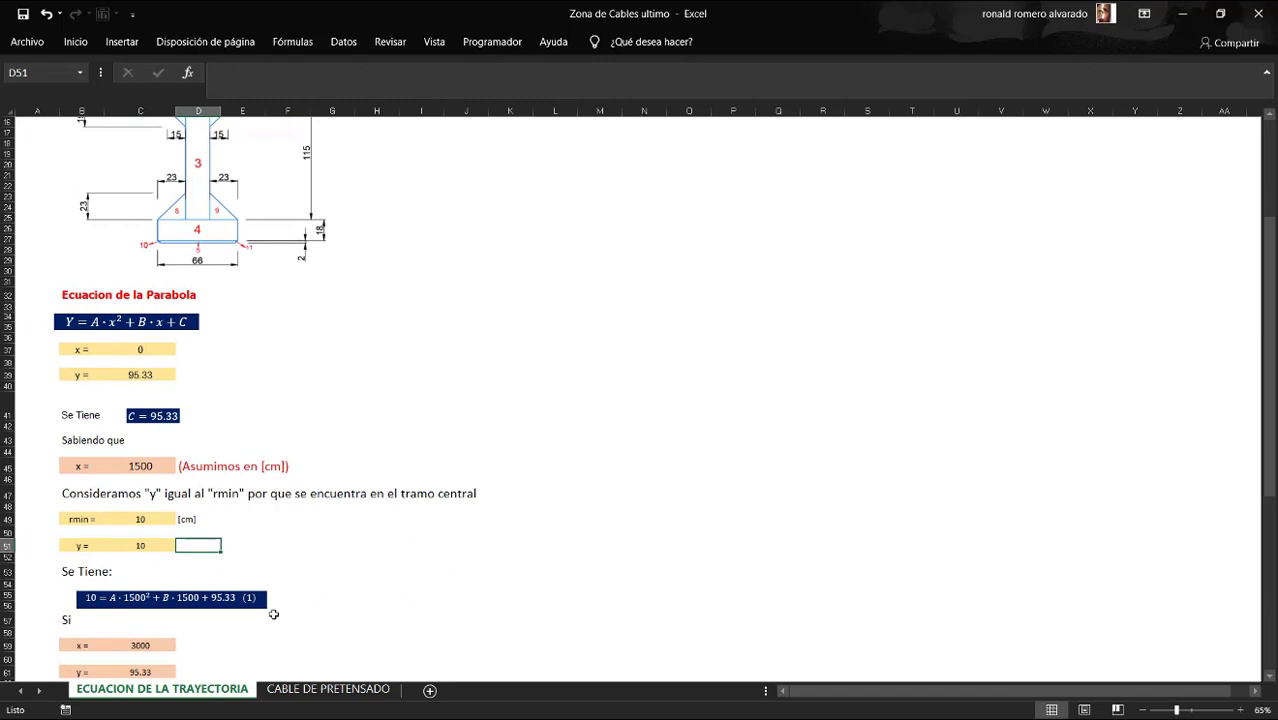
{"action": "scroll", "coordinate": [273, 614], "scroll_direction": "down", "scroll_amount": 5}
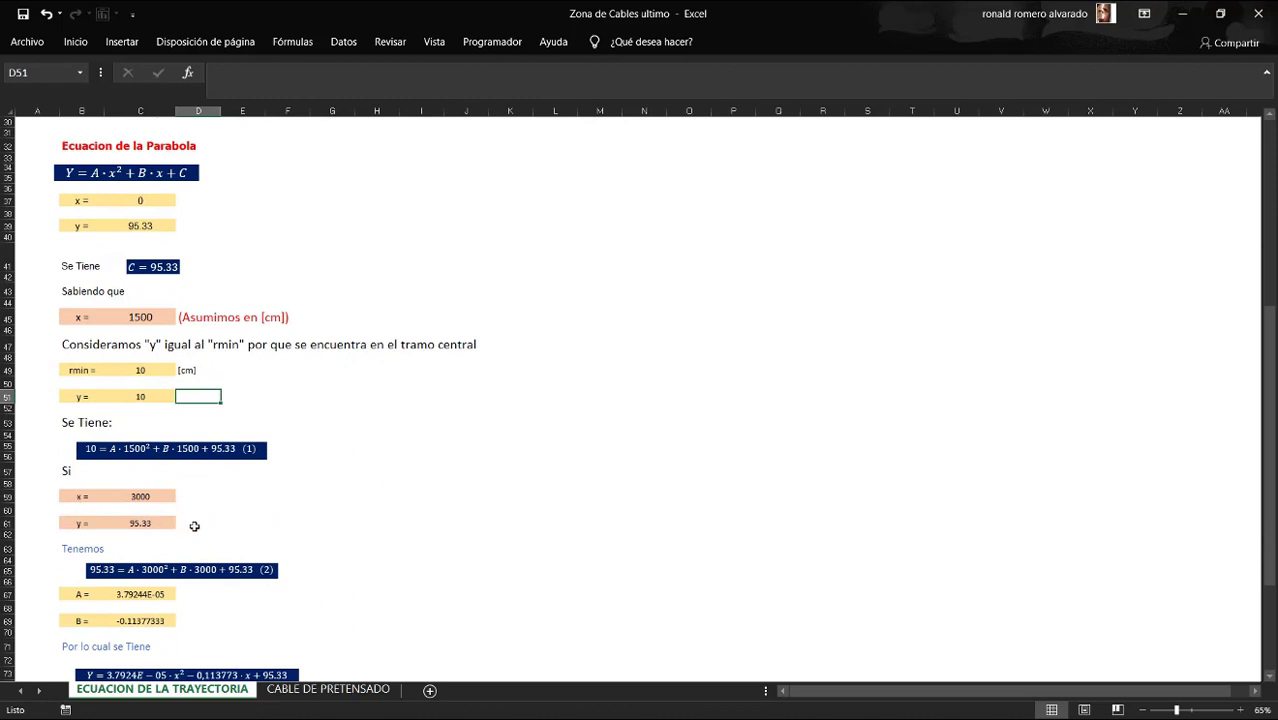
{"action": "scroll", "coordinate": [216, 540], "scroll_direction": "down", "scroll_amount": 3}
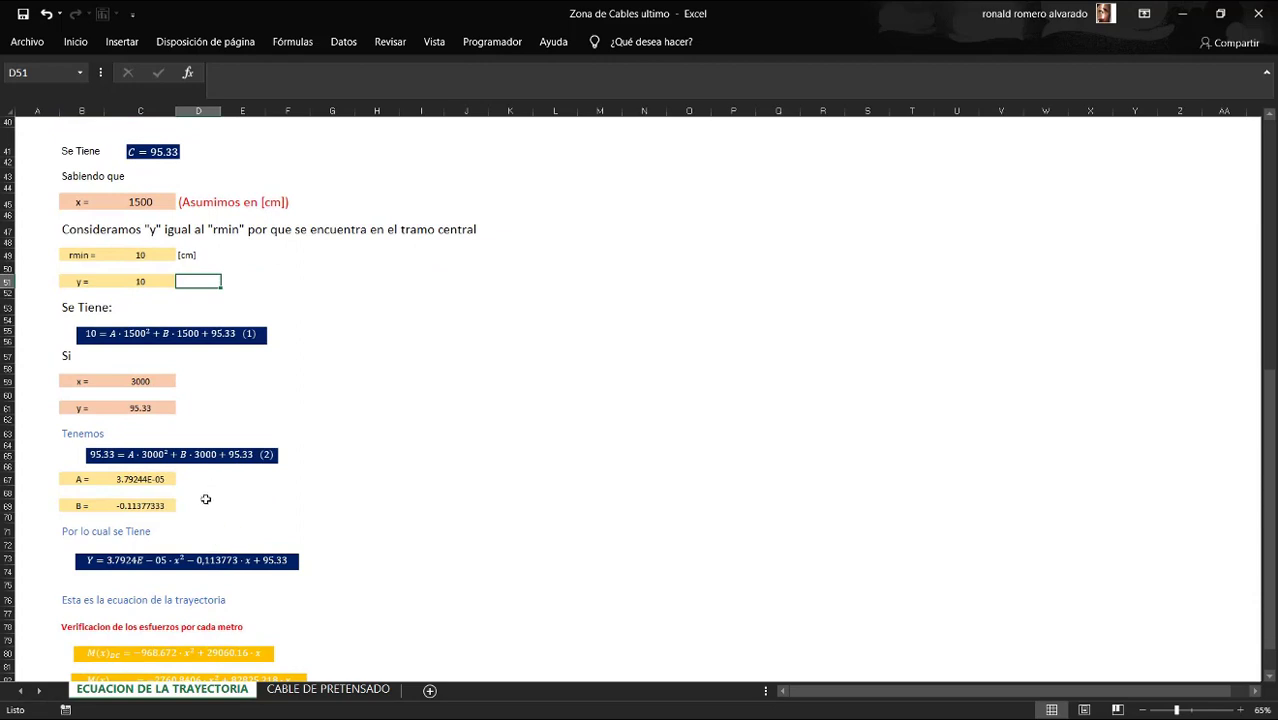
{"action": "scroll", "coordinate": [205, 499], "scroll_direction": "down", "scroll_amount": 1}
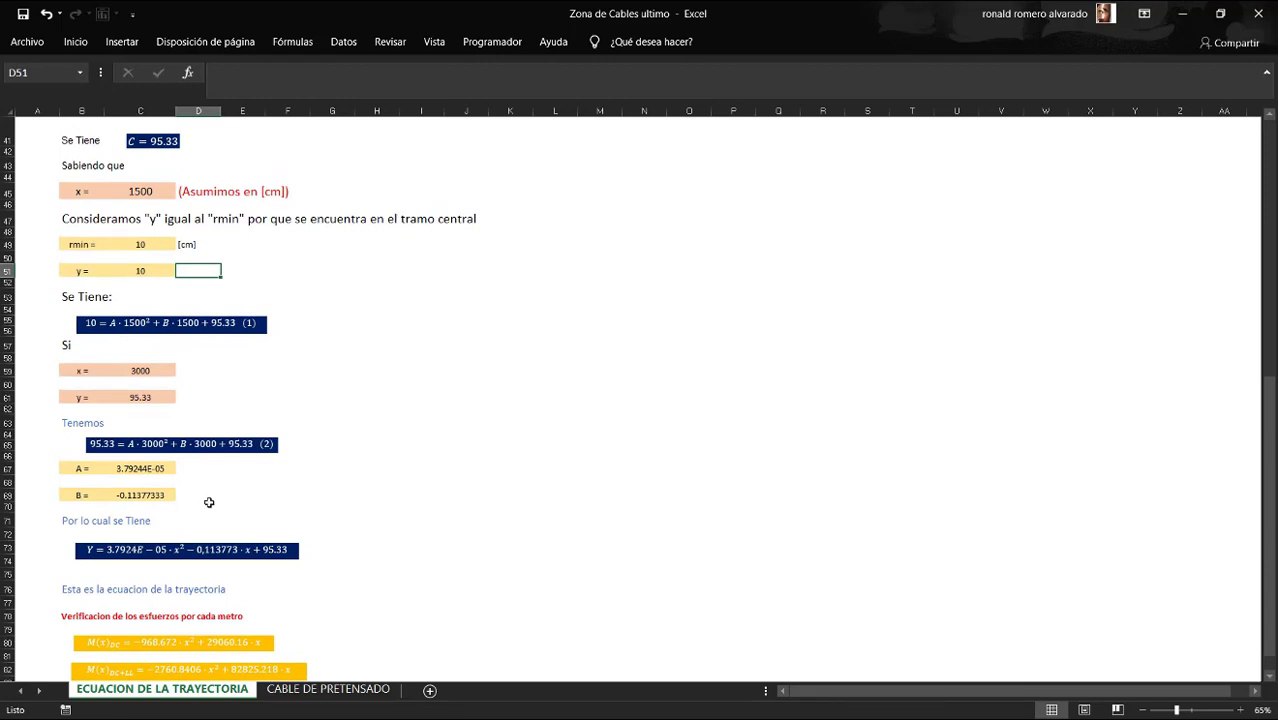
{"action": "scroll", "coordinate": [200, 511], "scroll_direction": "down", "scroll_amount": 2}
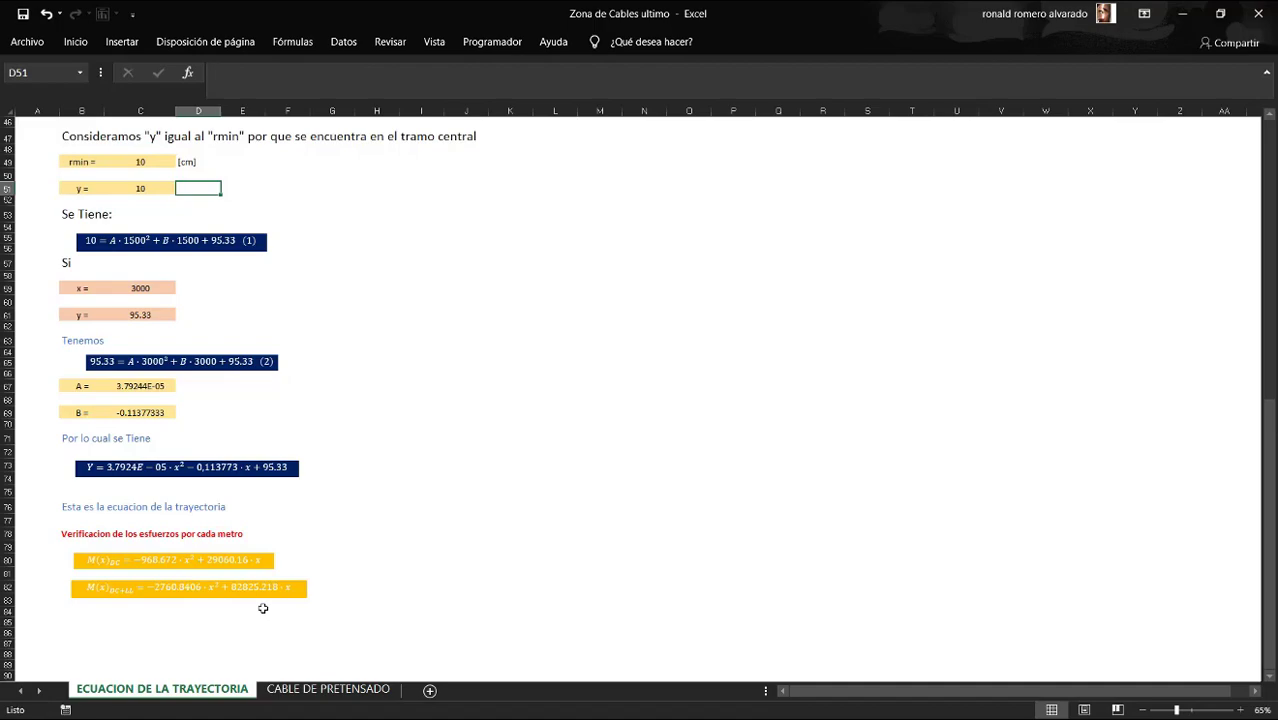
Step: In the CABLE DE PRETENSADO sheet, inspect the prestress force, loss coefficient and section modulus values in the per-metre stress table
{"action": "left_click", "coordinate": [312, 690]}
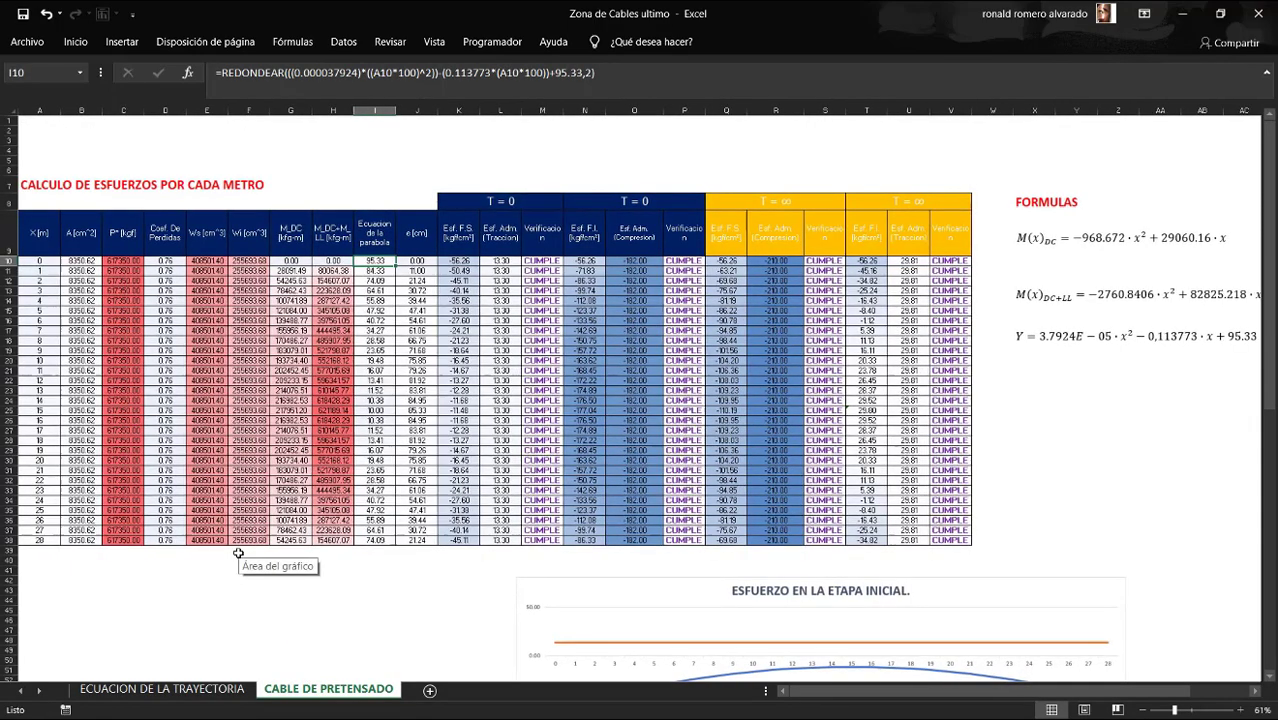
{"action": "left_click", "coordinate": [127, 264]}
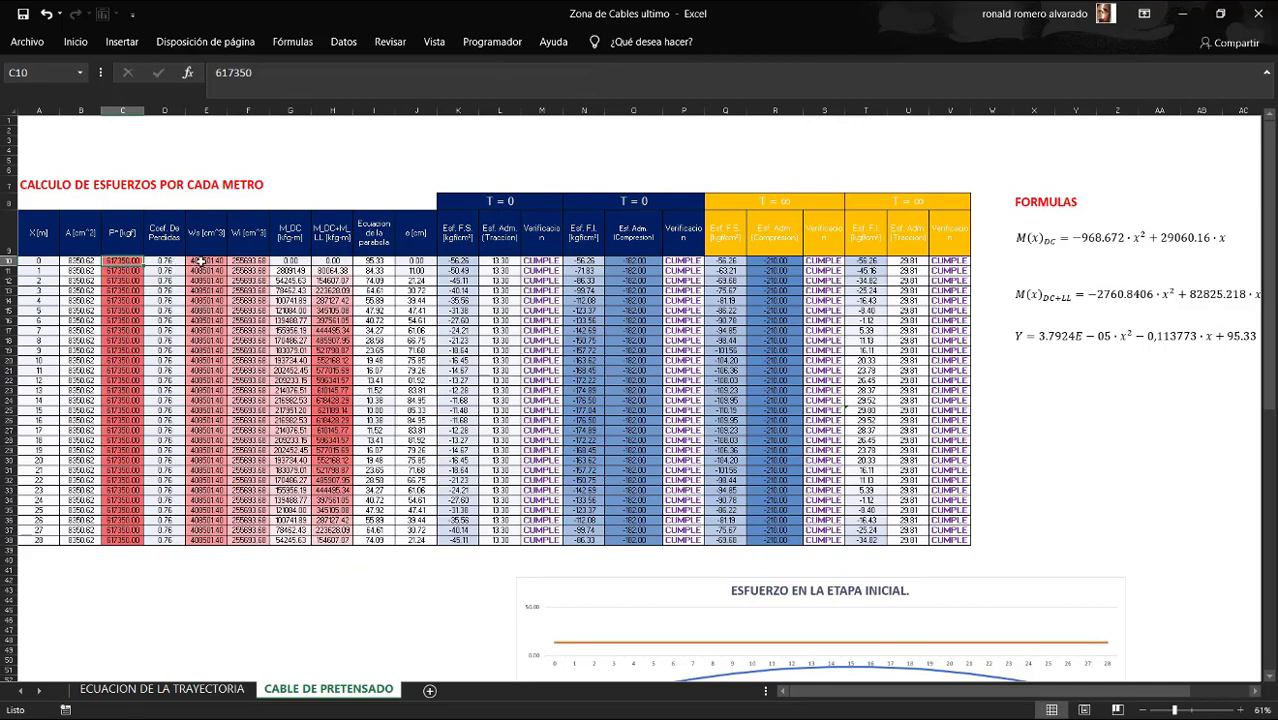
{"action": "key", "text": "Right"}
{"action": "key", "text": "Right"}
{"action": "key", "text": "Right"}
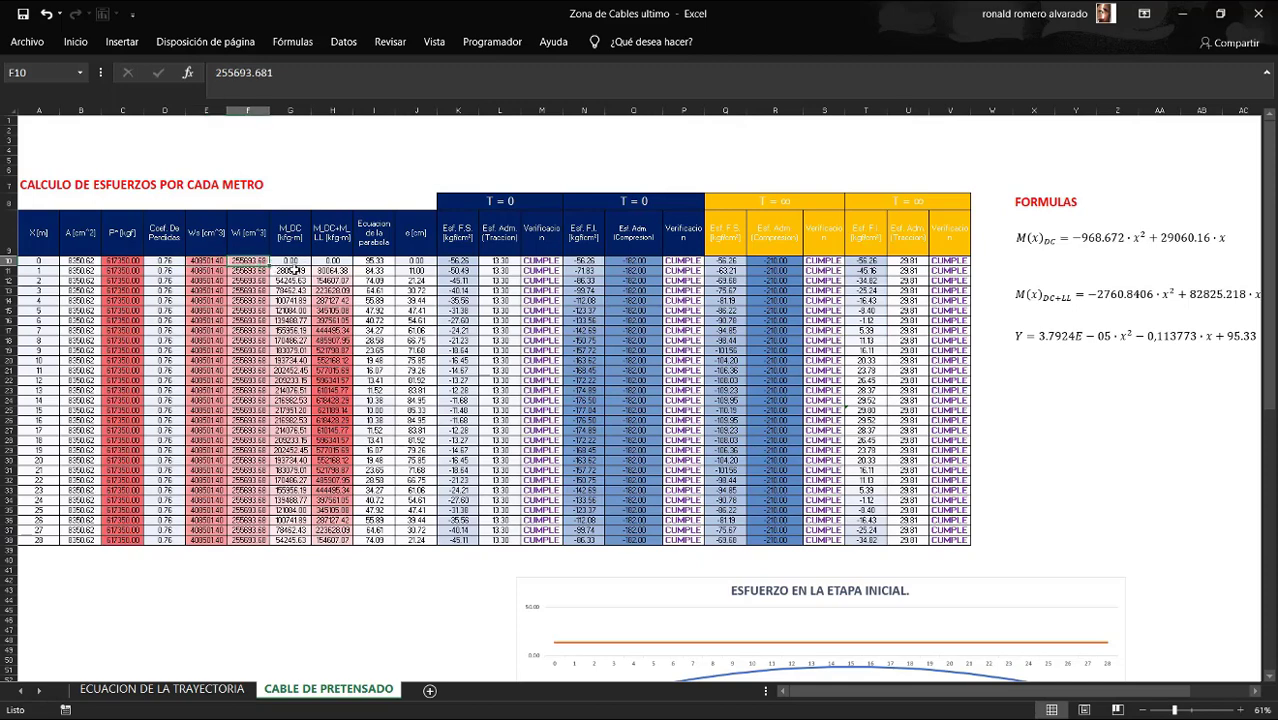
Step: Inspect the formulas for M_DC, M_DC+M_LL, the parabola ordinate and the eccentricity in row 11 of the stress table
{"action": "left_click", "coordinate": [293, 270]}
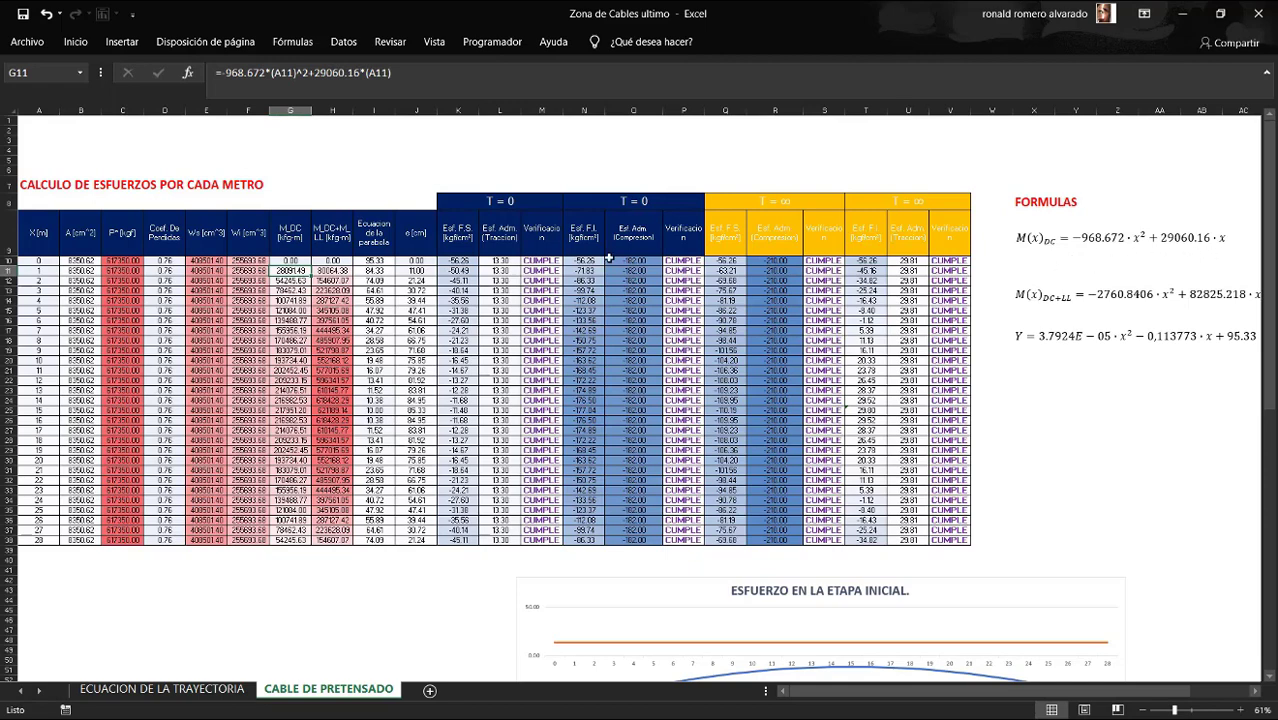
{"action": "left_click", "coordinate": [332, 270]}
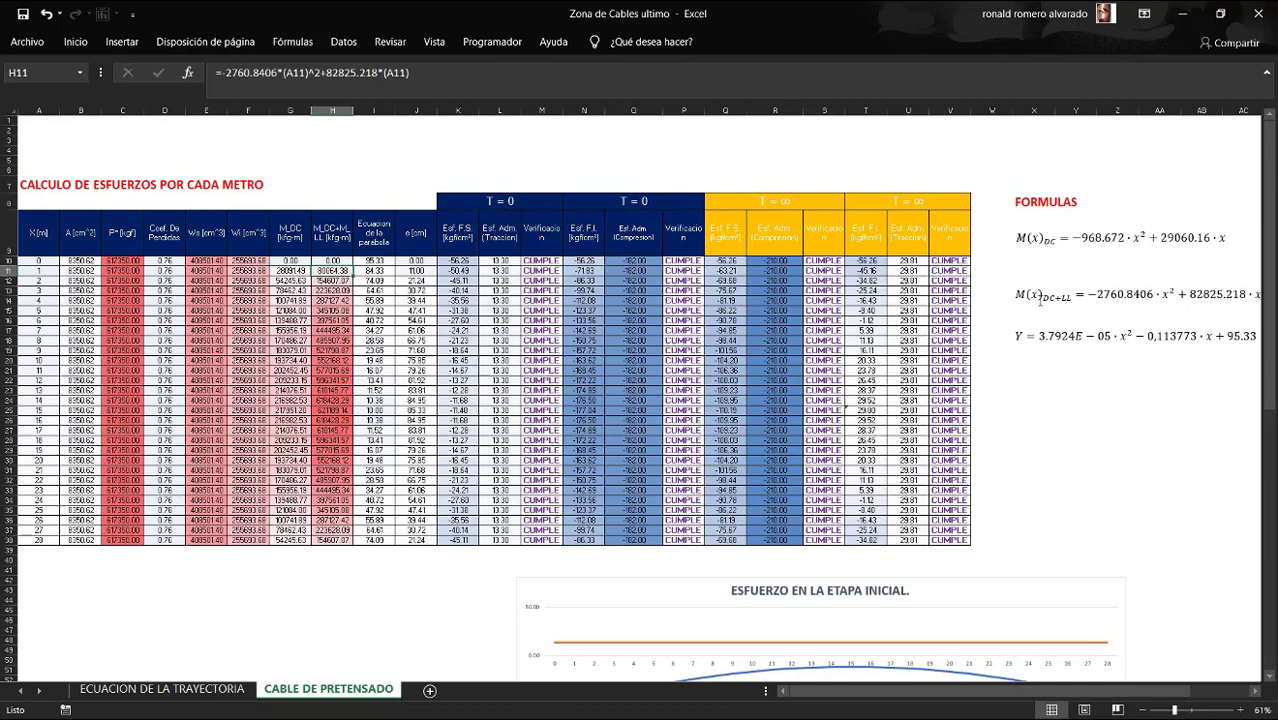
{"action": "left_click", "coordinate": [370, 271]}
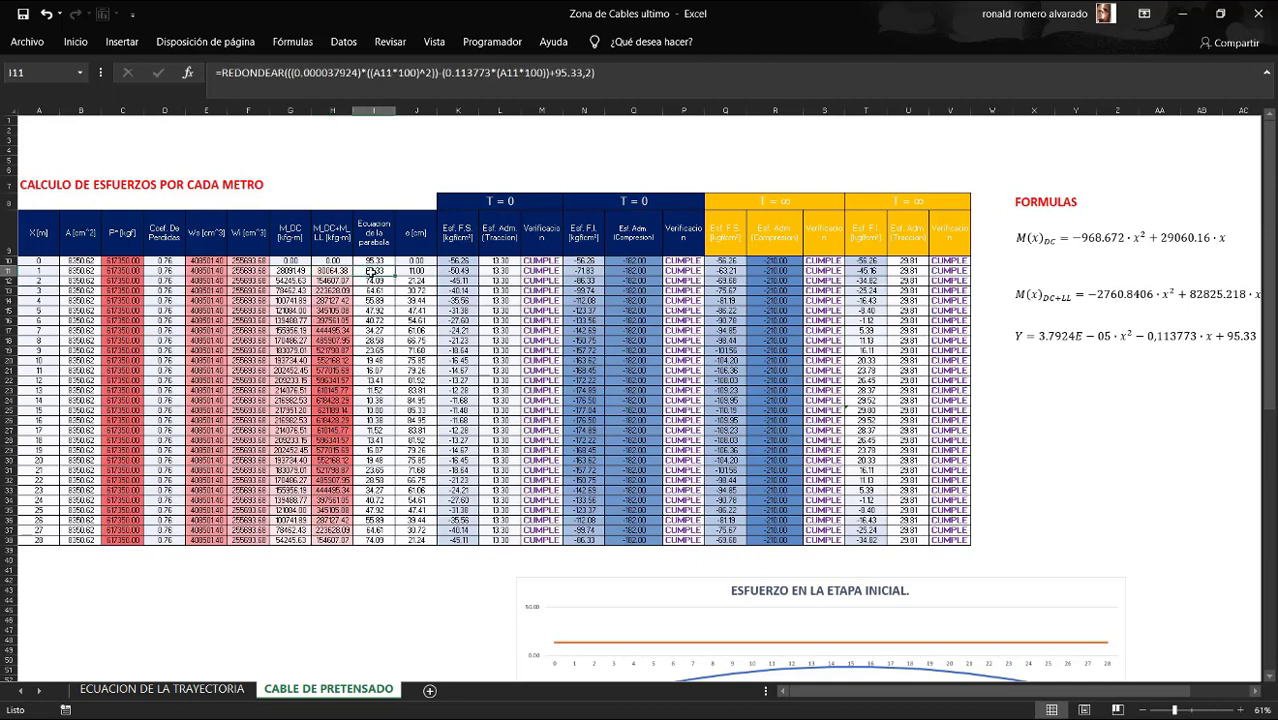
{"action": "left_click", "coordinate": [414, 271]}
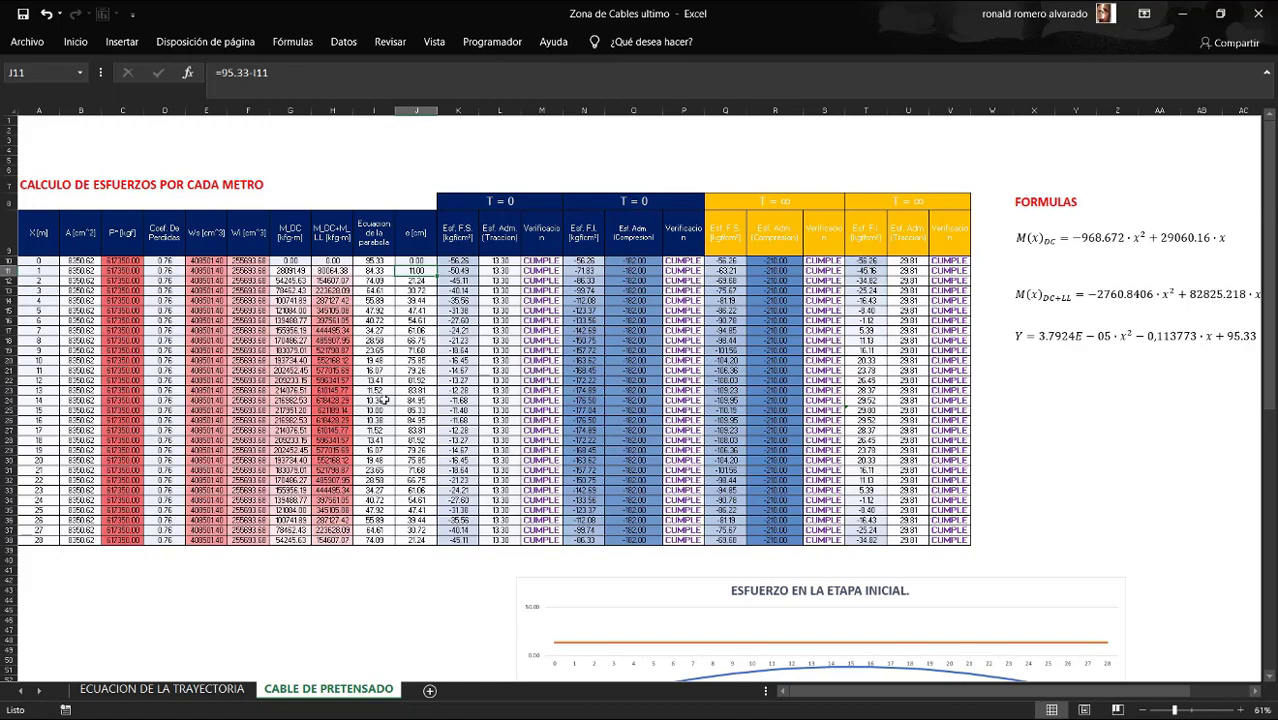
Step: Examine the "ESFUERZO EN LA ETAPA INICIAL" chart, comparing the stress curves with the allowable tension and compression limits
{"action": "scroll", "coordinate": [385, 401], "scroll_direction": "down", "scroll_amount": 5}
{"action": "scroll", "coordinate": [633, 445], "scroll_direction": "right", "scroll_amount": 3}
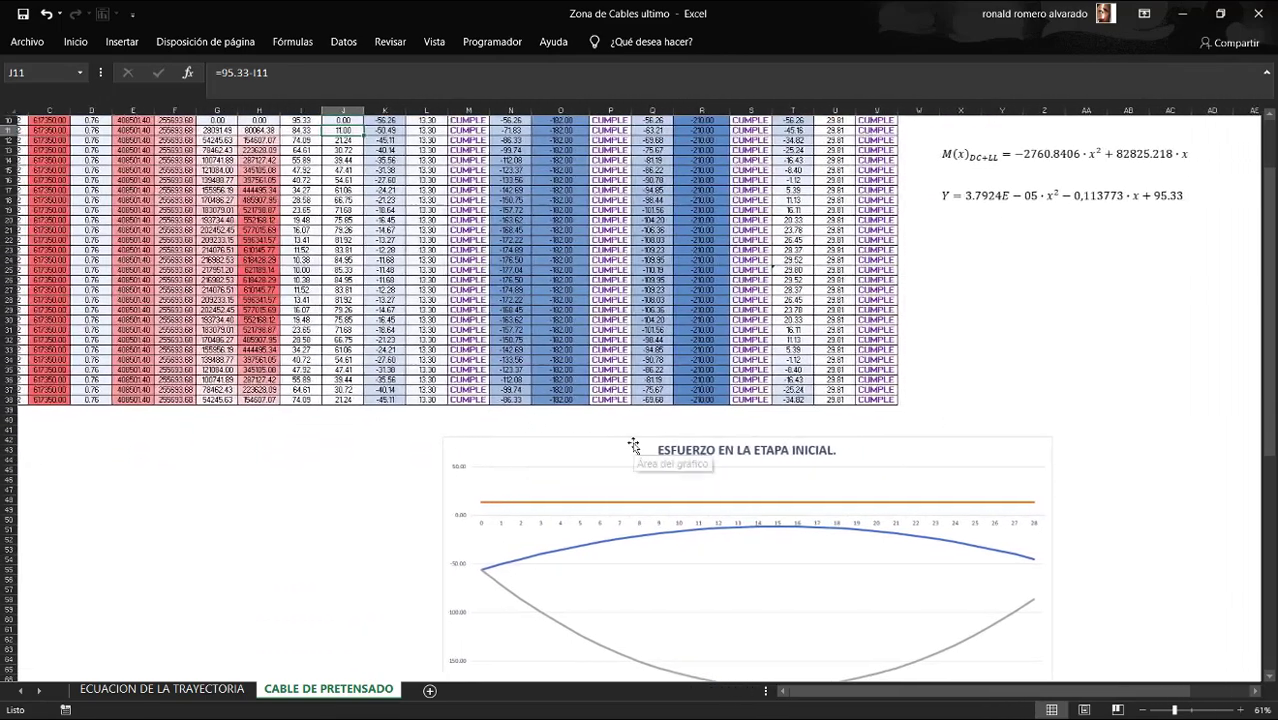
{"action": "scroll", "coordinate": [633, 445], "scroll_direction": "down", "scroll_amount": 2}
{"action": "scroll", "coordinate": [633, 445], "scroll_direction": "left", "scroll_amount": 1}
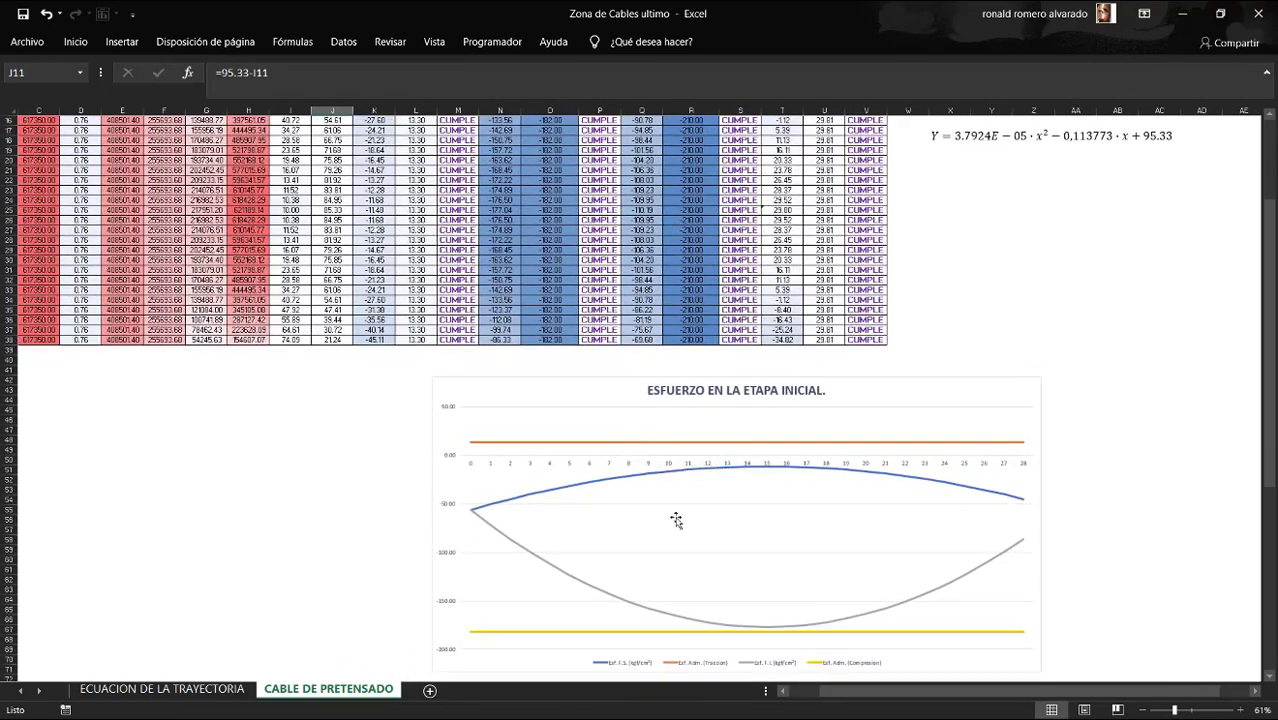
{"action": "scroll", "coordinate": [676, 519], "scroll_direction": "down", "scroll_amount": 1}
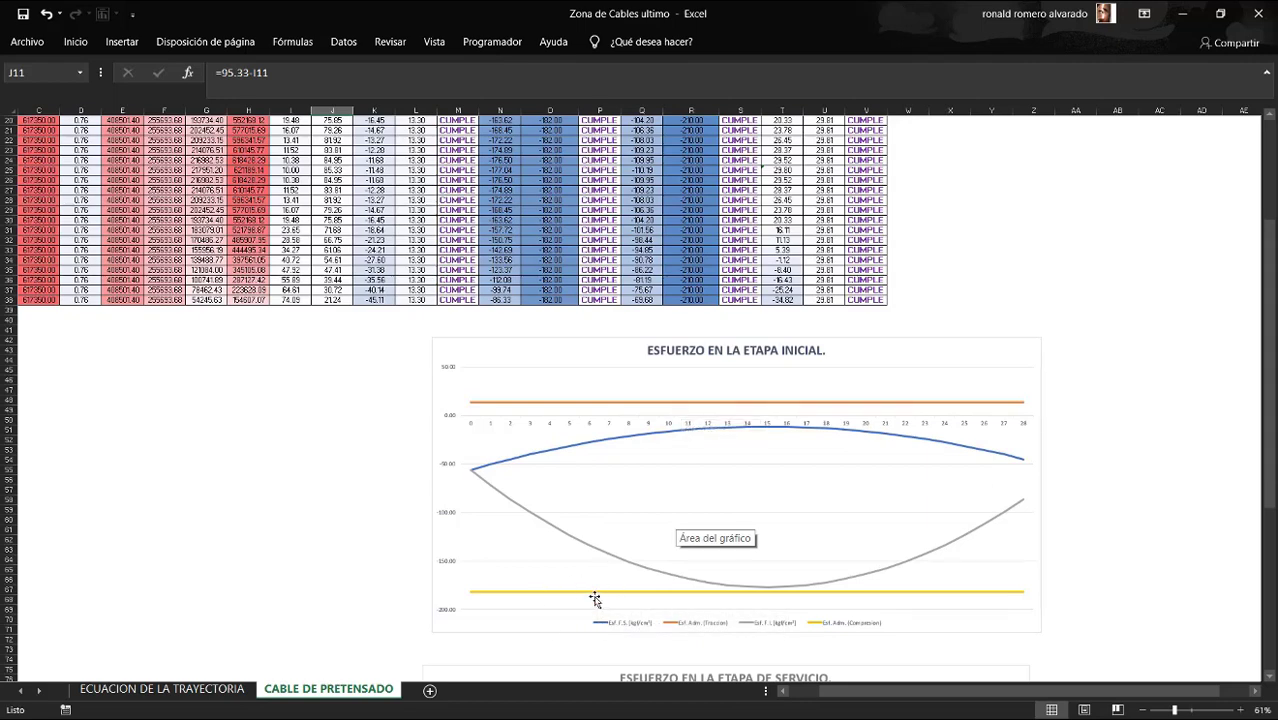
Step: Examine the "ESFUERZO EN LA ETAPA DE SERVICIO" chart and its allowable stress limits below the initial-stage chart
{"action": "scroll", "coordinate": [595, 598], "scroll_direction": "down", "scroll_amount": 2}
{"action": "scroll", "coordinate": [595, 598], "scroll_direction": "down", "scroll_amount": 6}
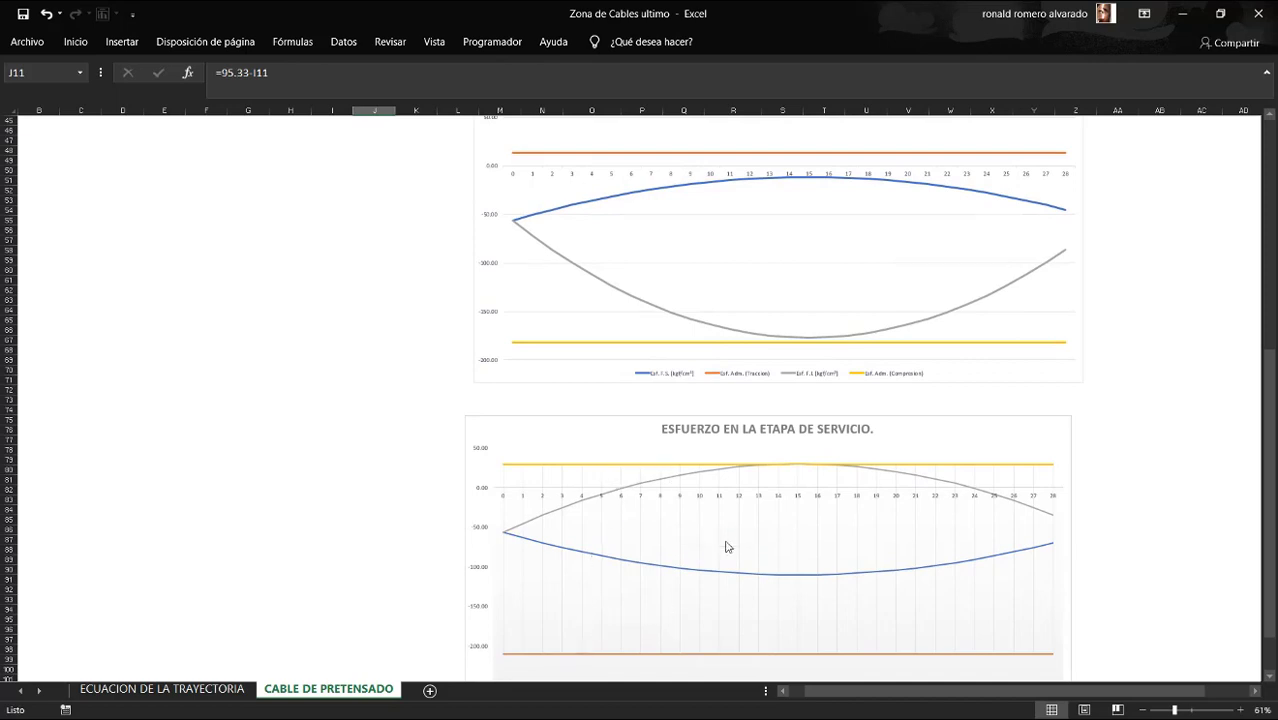
{"action": "scroll", "coordinate": [727, 547], "scroll_direction": "down", "scroll_amount": 2}
{"action": "scroll", "coordinate": [727, 545], "scroll_direction": "right", "scroll_amount": 5}
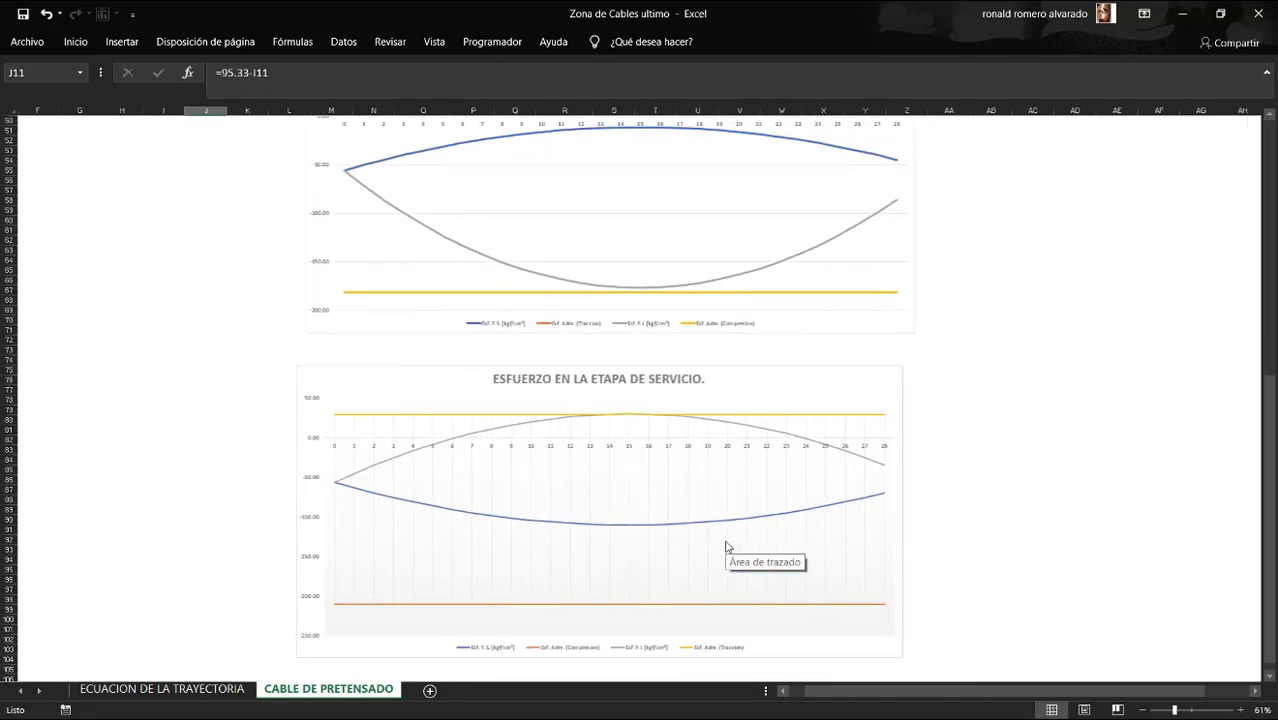
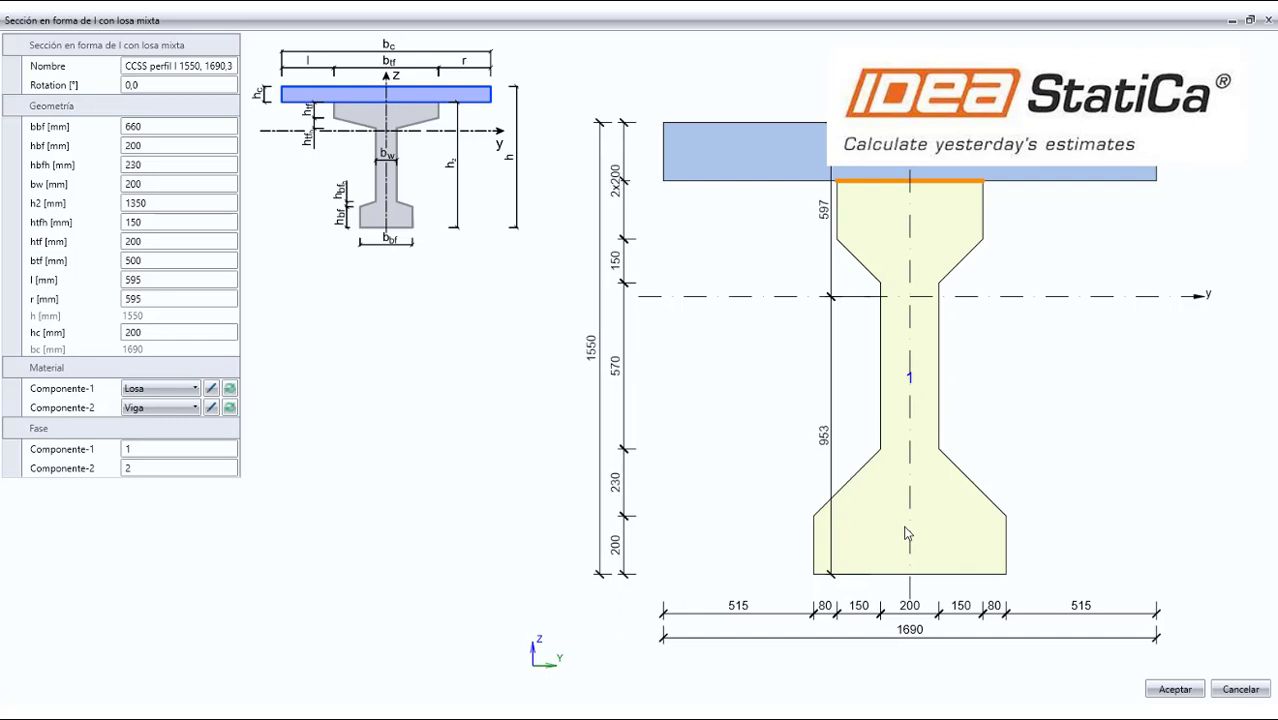
Step: In IDEA StatiCa, go to the tendon design and open the Y1860S7-15.7 material of strand group G15 for editing
{"action": "left_click", "coordinate": [905, 533]}
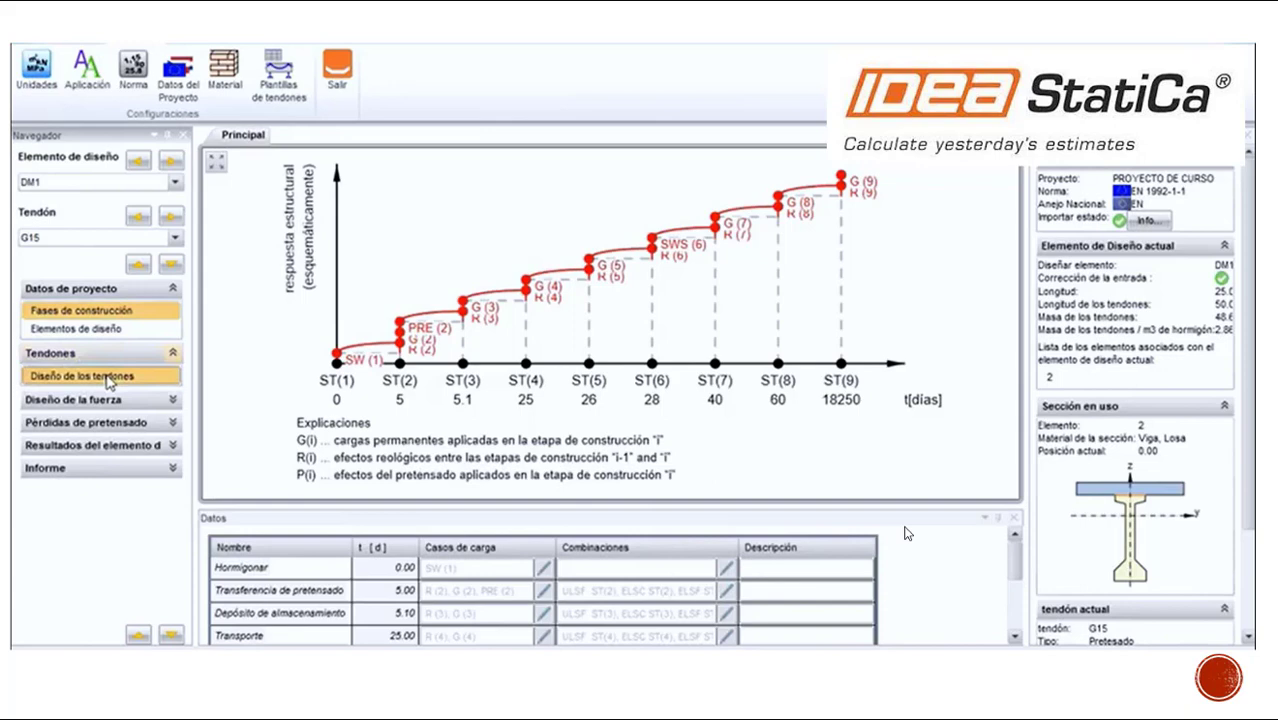
{"action": "left_click", "coordinate": [108, 377]}
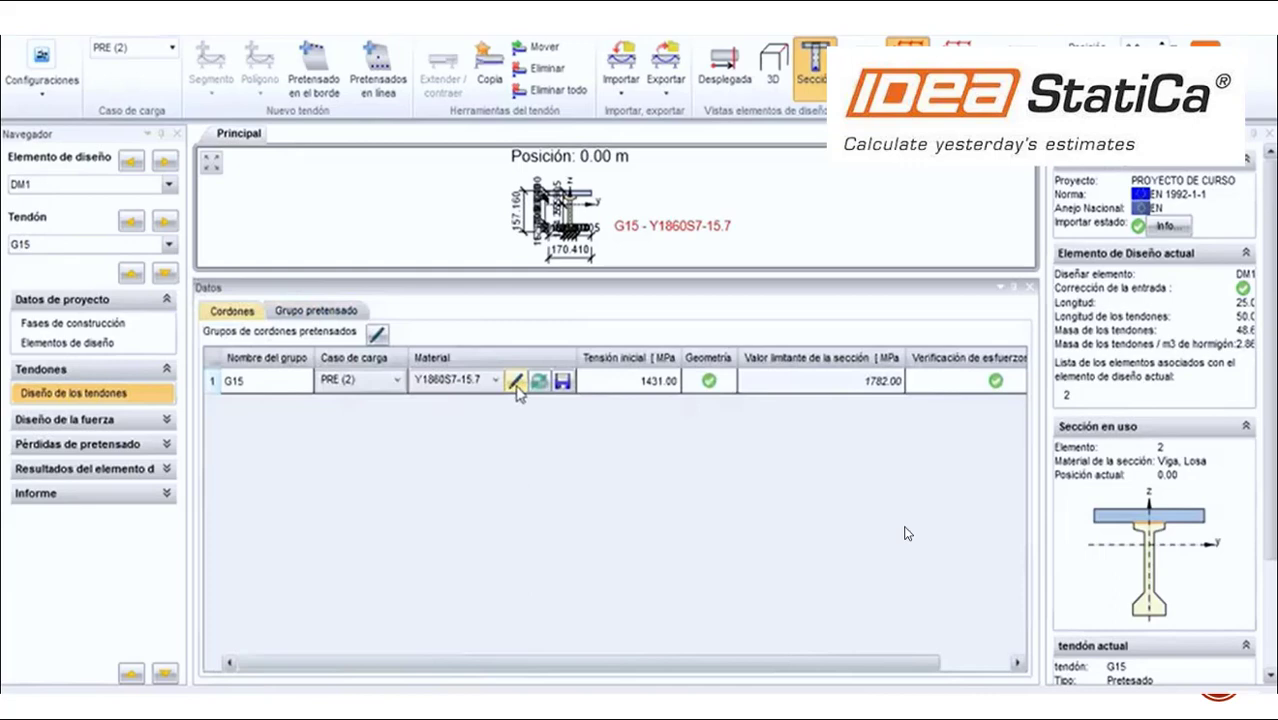
{"action": "left_click", "coordinate": [516, 382]}
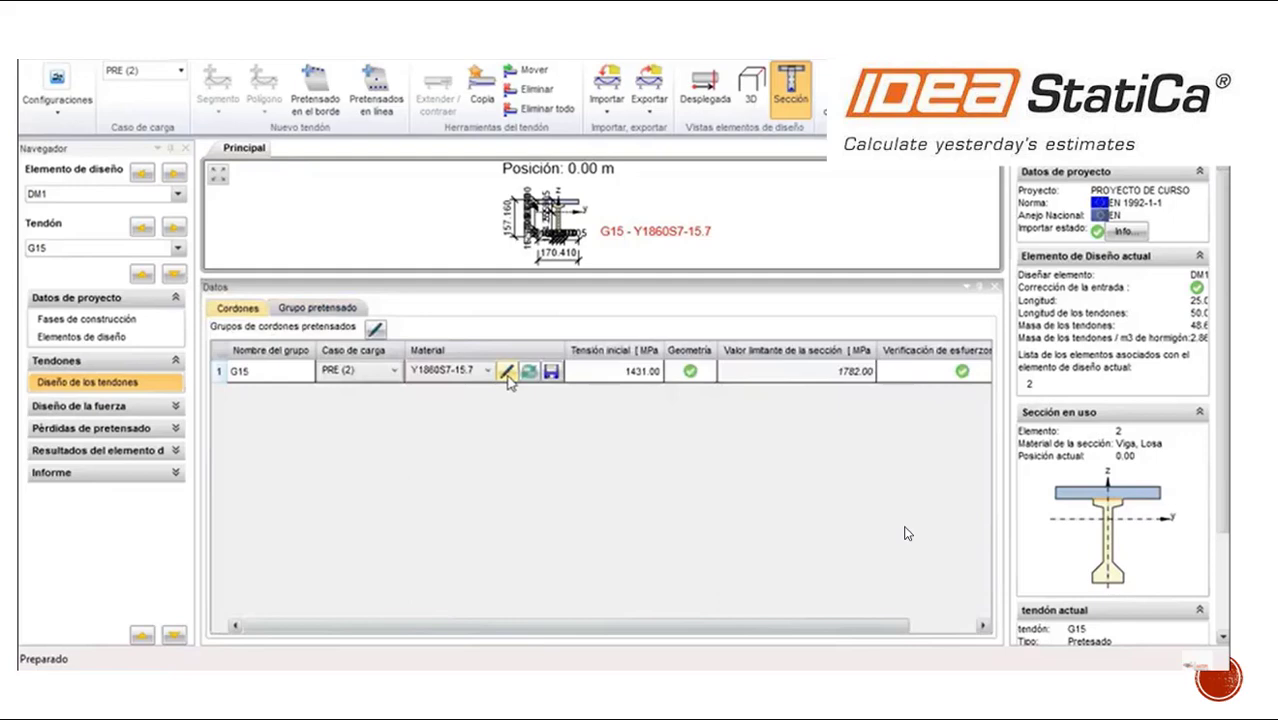
{"action": "left_click", "coordinate": [507, 374]}
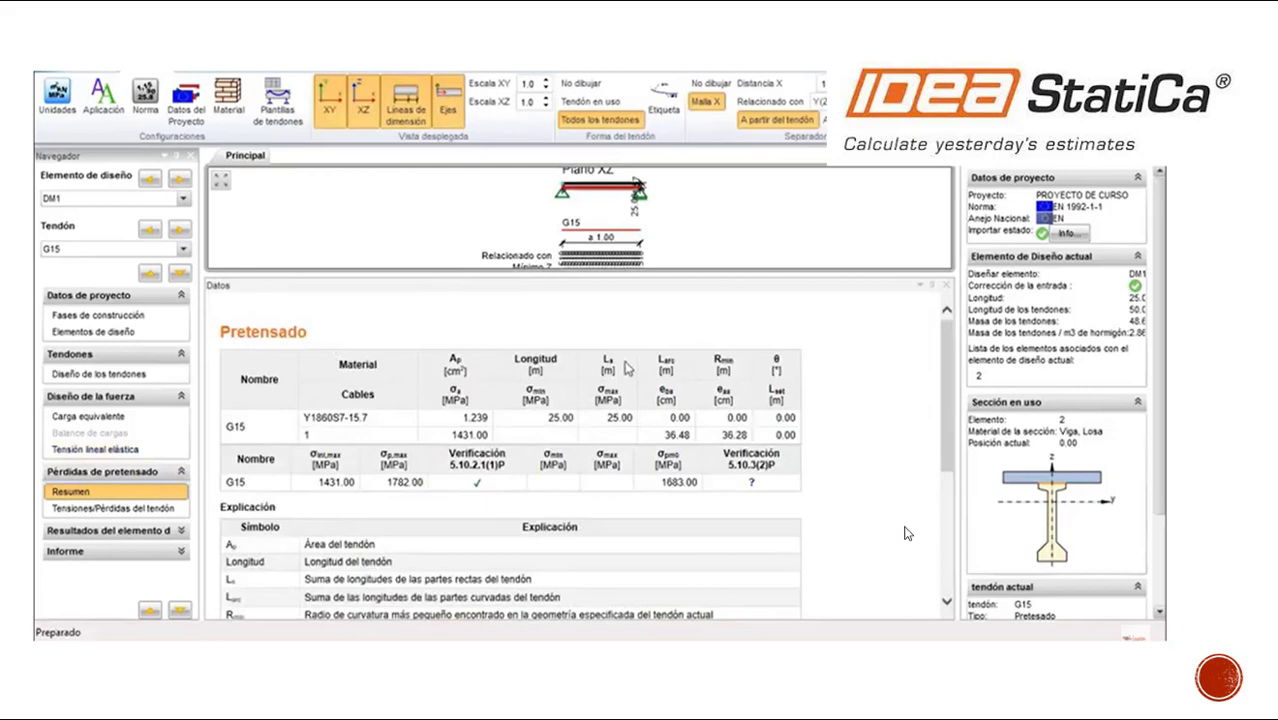
Step: Review the prestress loss summary for tendon G15, including the verification table and the explanation of each symbol
{"action": "scroll", "coordinate": [627, 369], "scroll_direction": "down", "scroll_amount": 3}
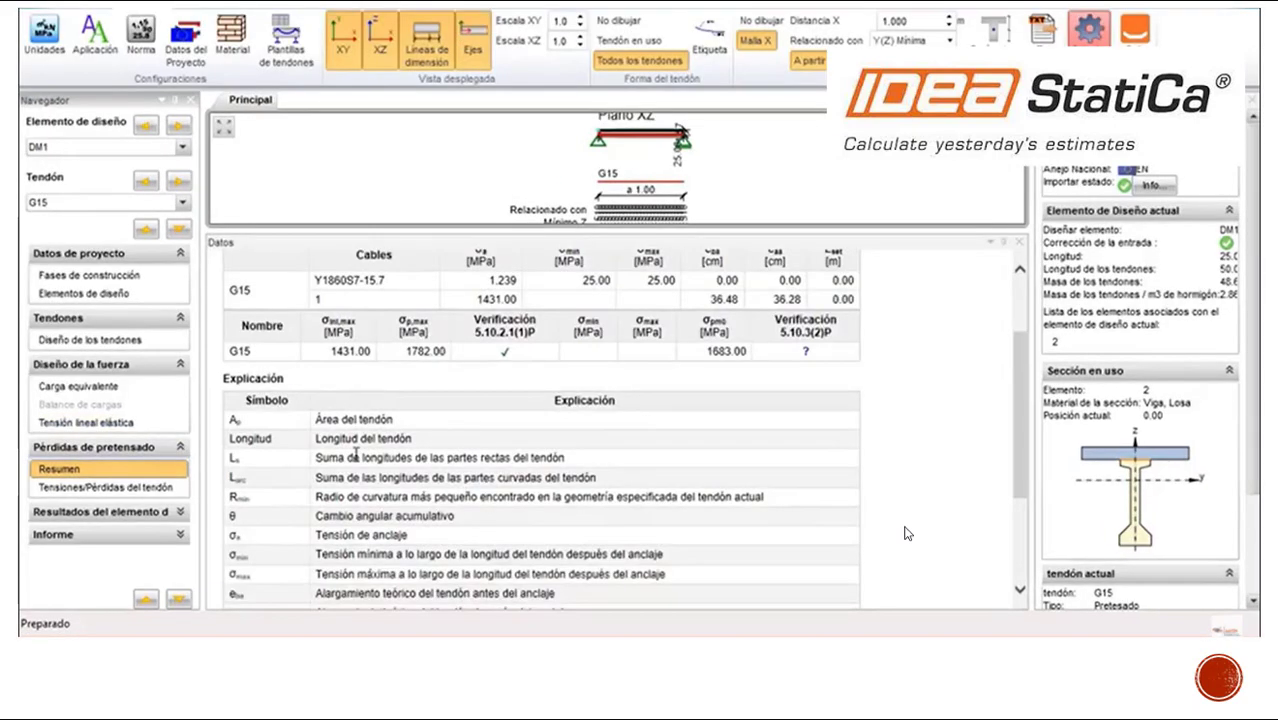
{"action": "scroll", "coordinate": [904, 533], "scroll_direction": "down", "scroll_amount": 3}
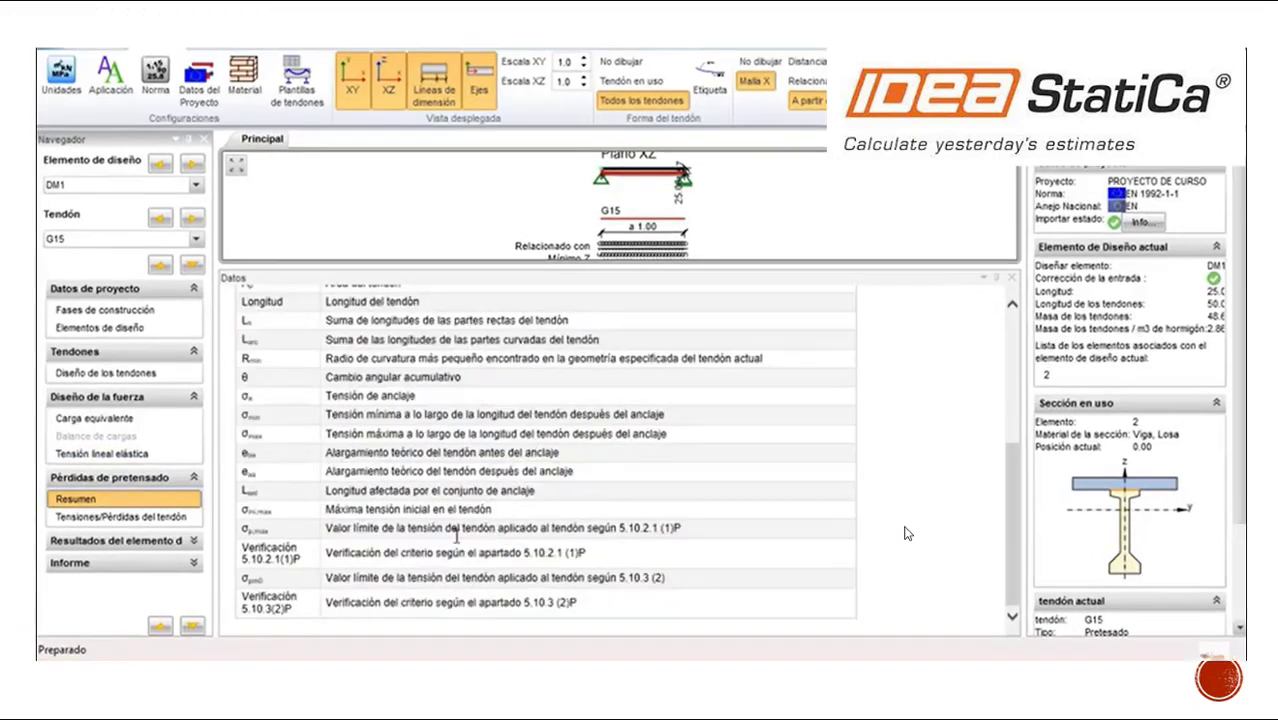
{"action": "scroll", "coordinate": [904, 533], "scroll_direction": "up", "scroll_amount": 5}
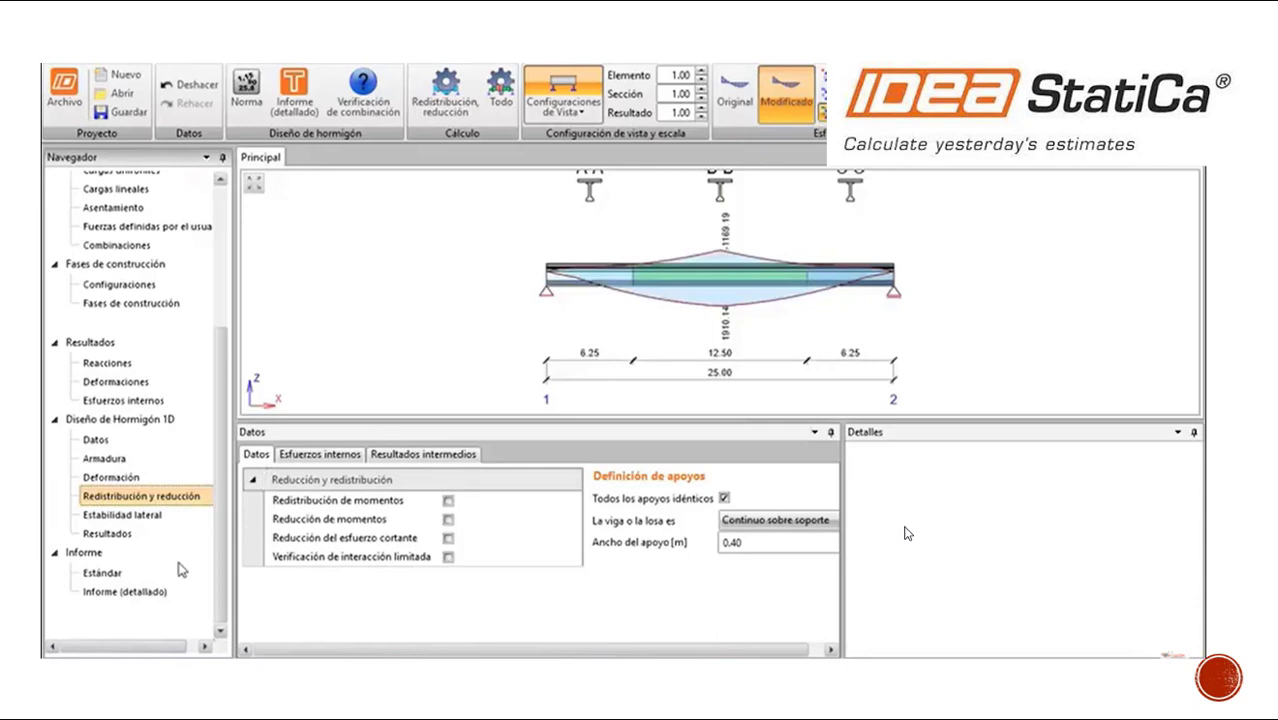
Step: Generate the detailed report for the beam project
{"action": "left_click", "coordinate": [124, 591]}
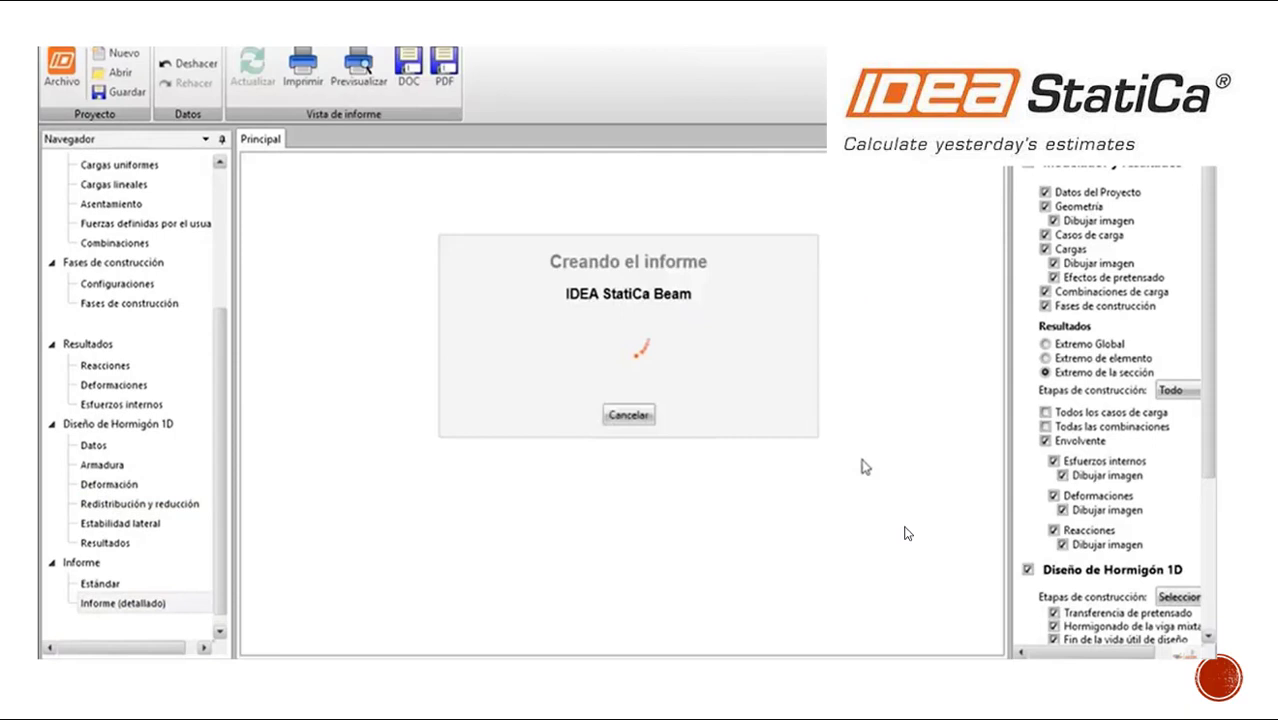